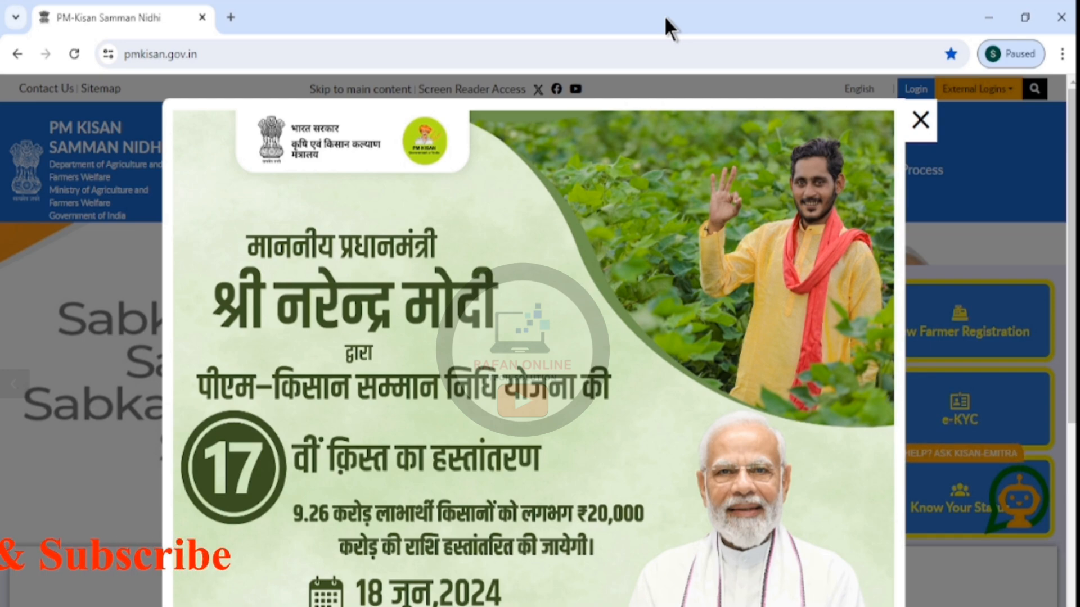
- Close the instalment announcement popup and scroll down to the New Farmer Registration form
click(919, 121)
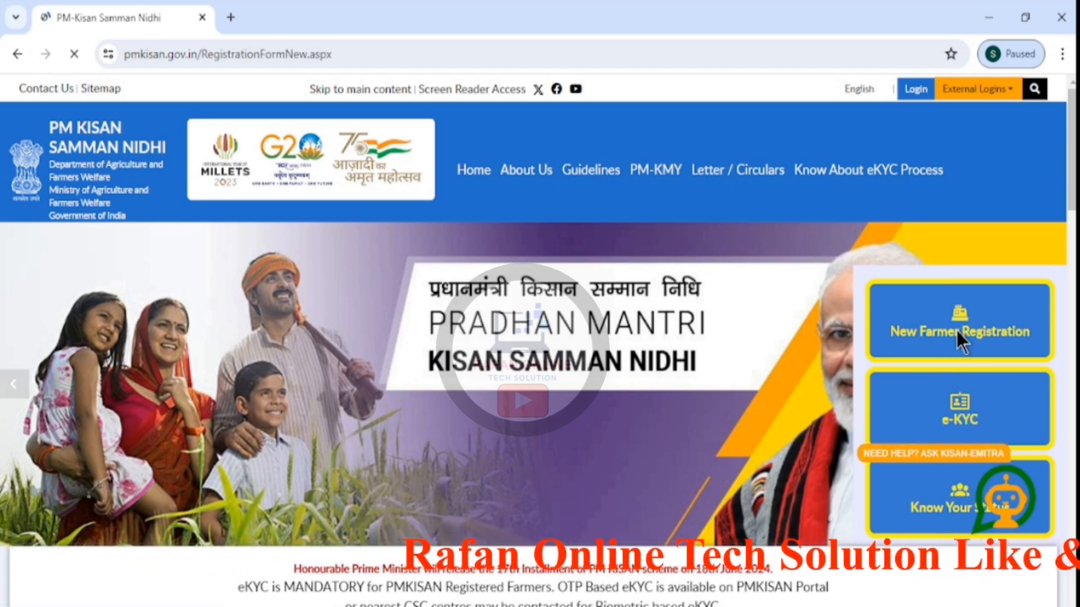
scroll(596, 464, down, 3)
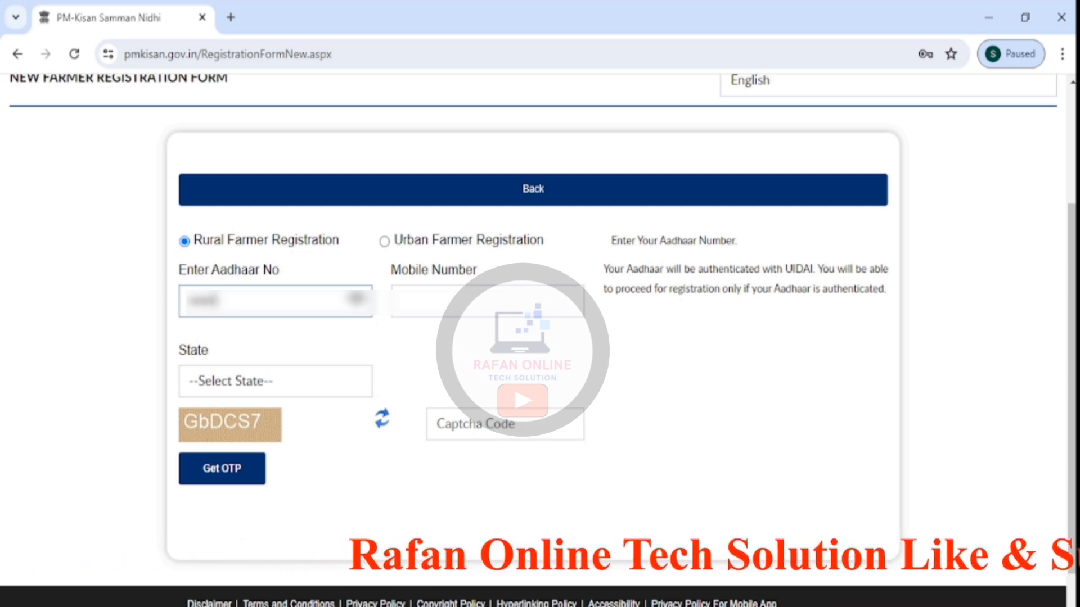
- Enter the farmer's Aadhaar number and mobile number
text(•••)
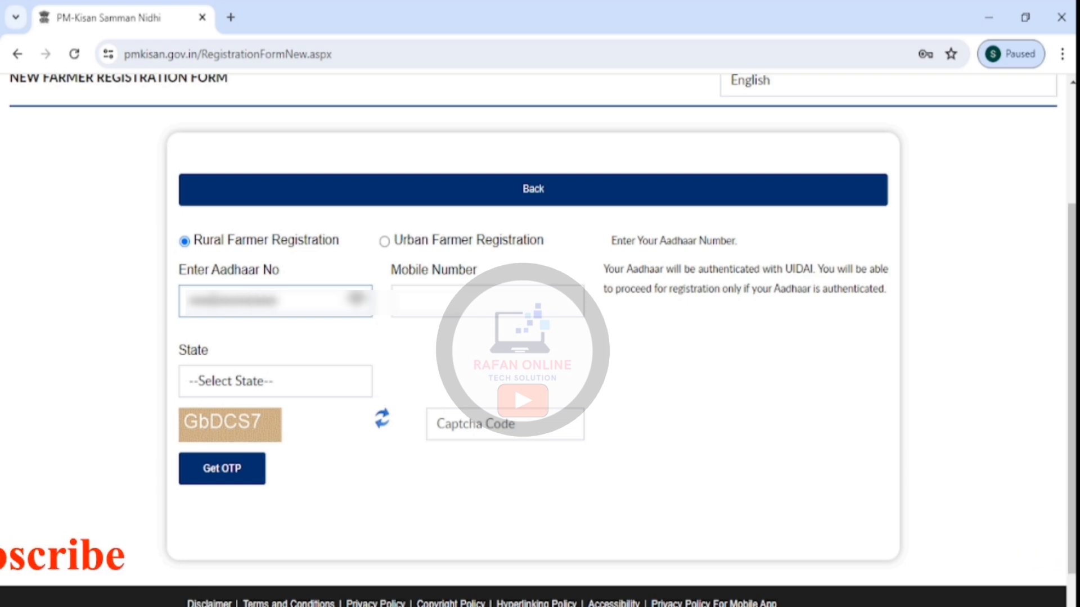
click(482, 311)
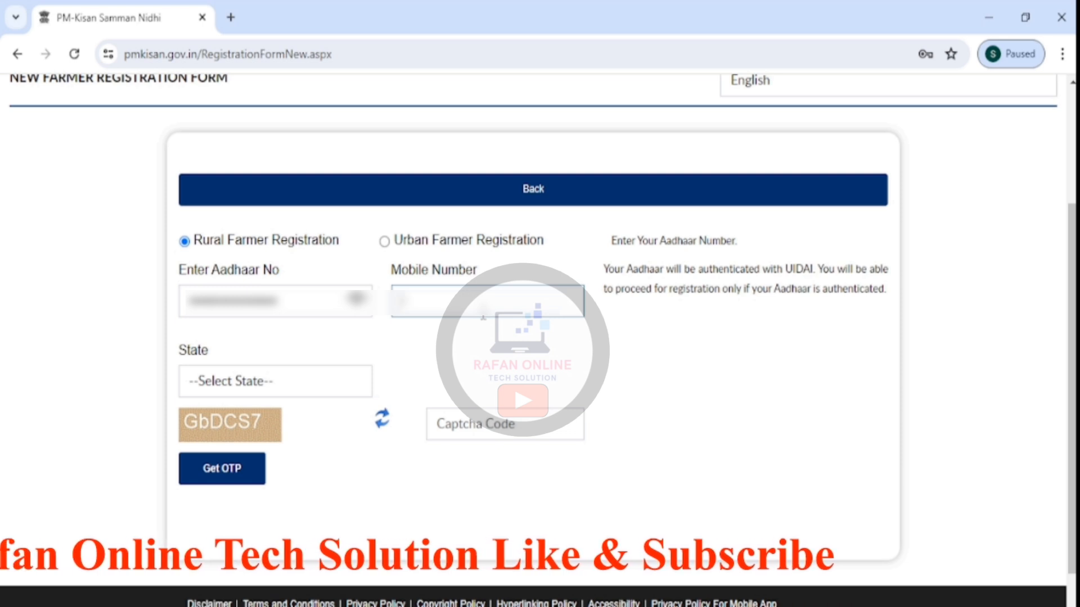
text(••••)
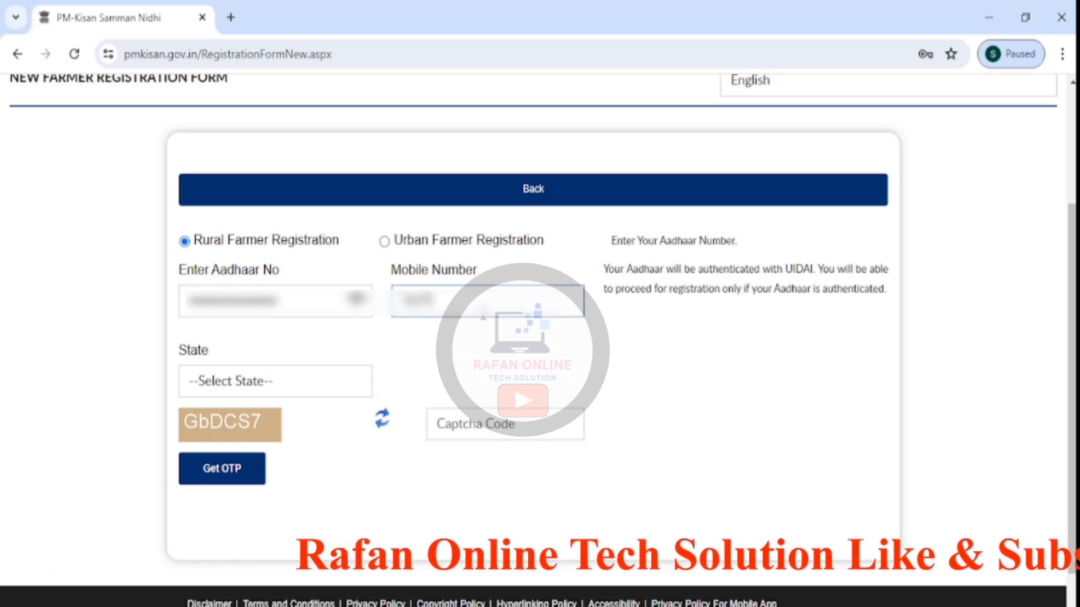
text(•••)
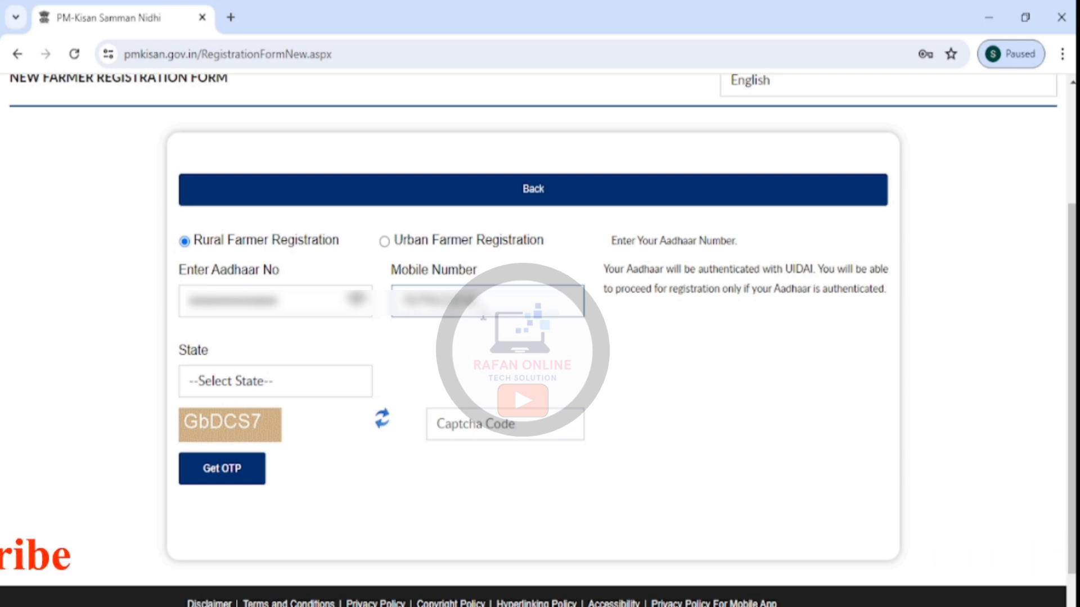
- Set State to WEST BENGAL, fill in the captcha code and request an OTP
click(289, 383)
scroll(292, 332, down, 7)
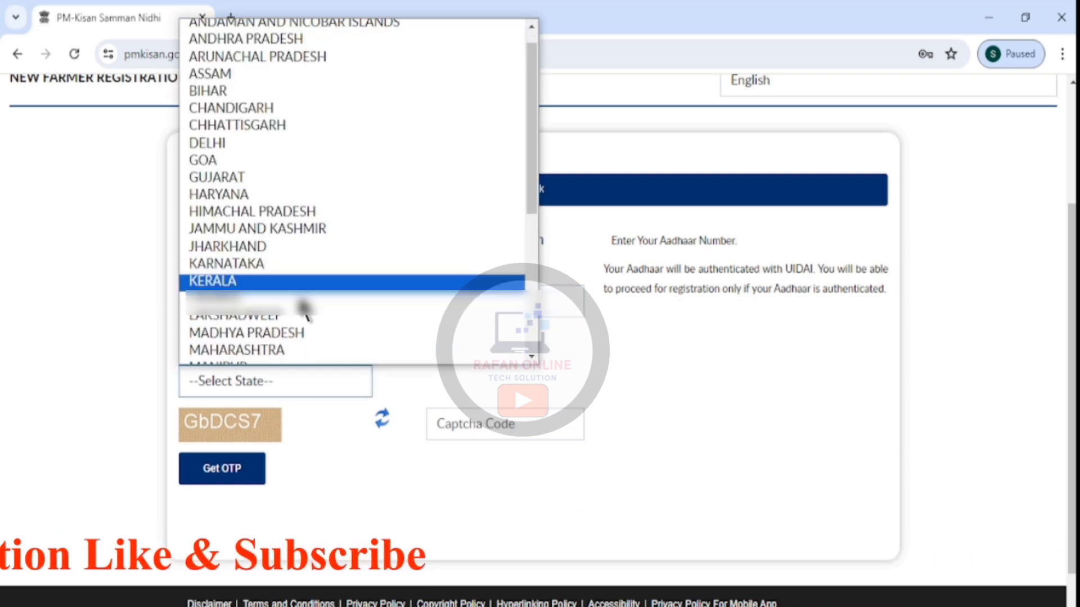
click(285, 354)
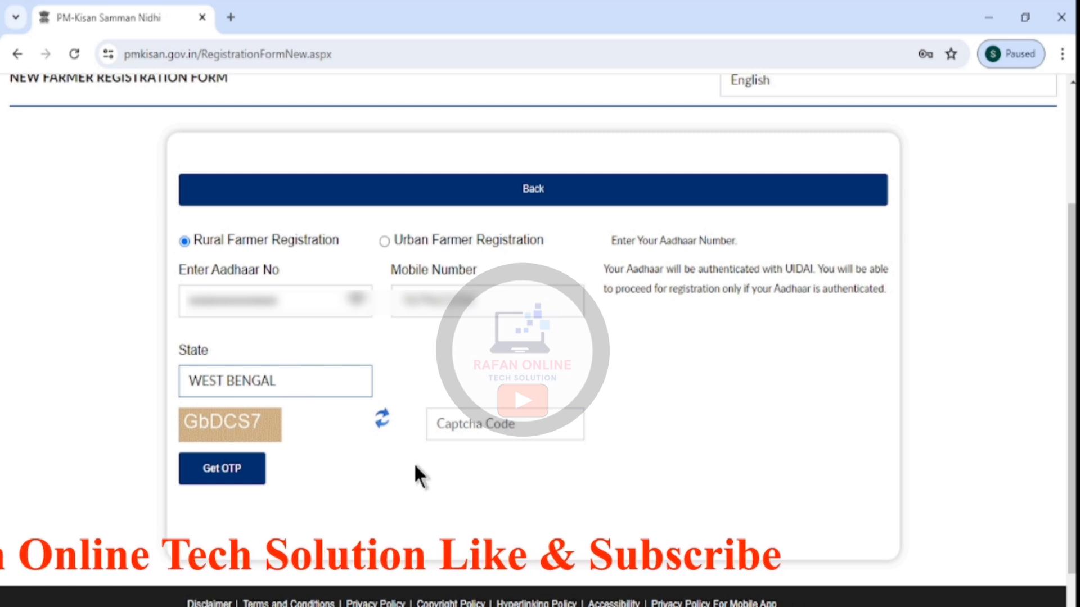
click(474, 424)
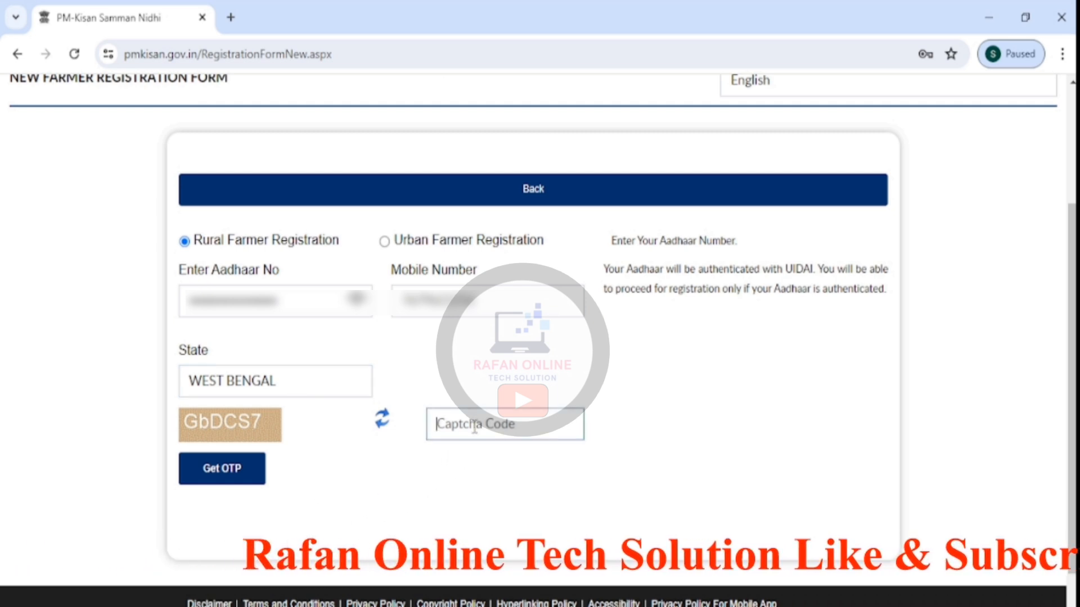
text(Gb)
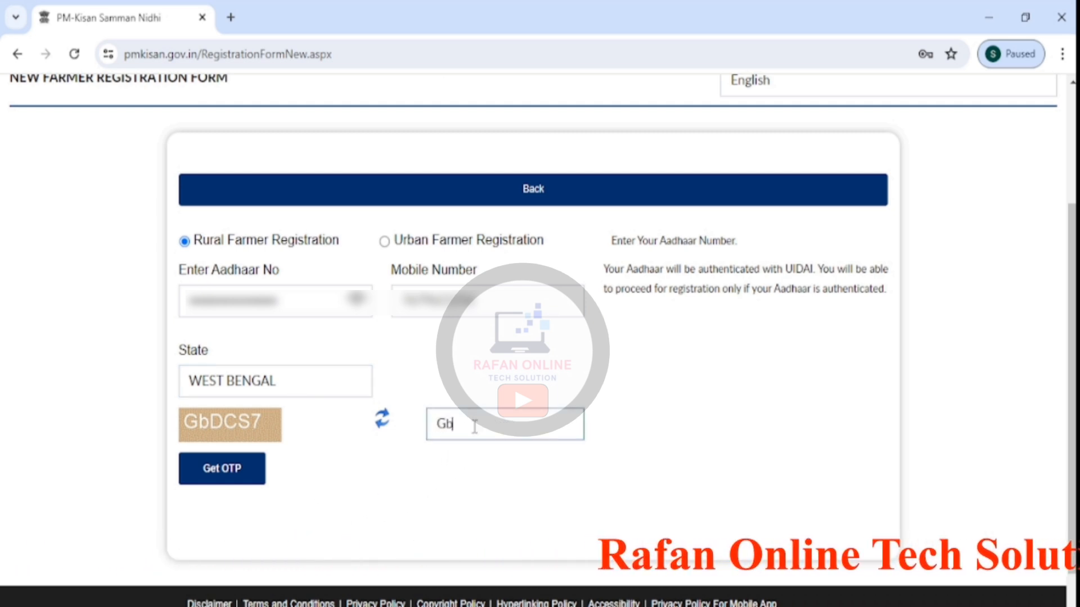
text(DCS7)
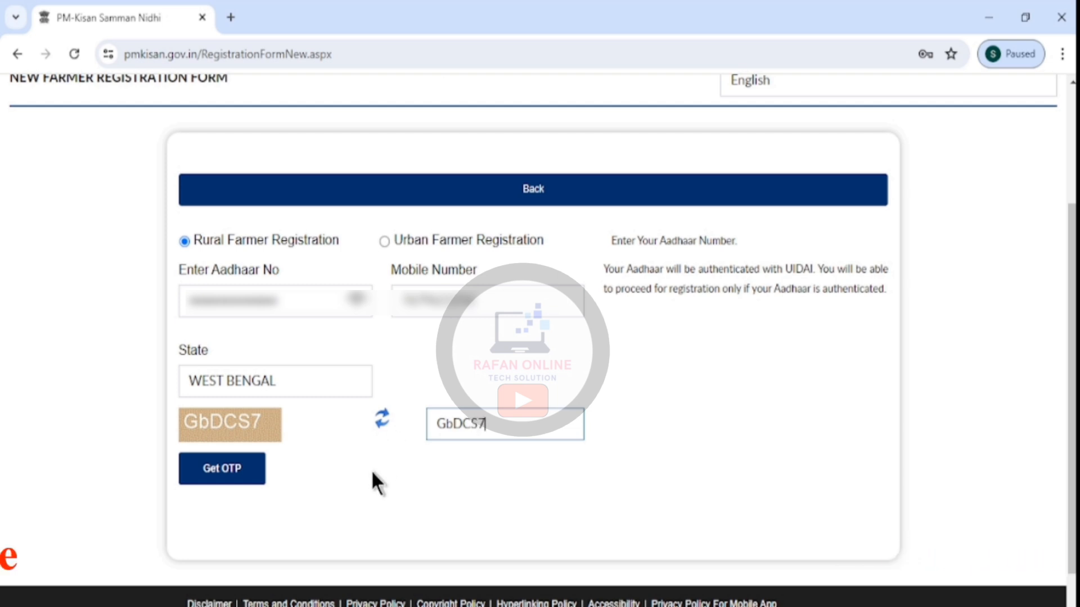
click(219, 470)
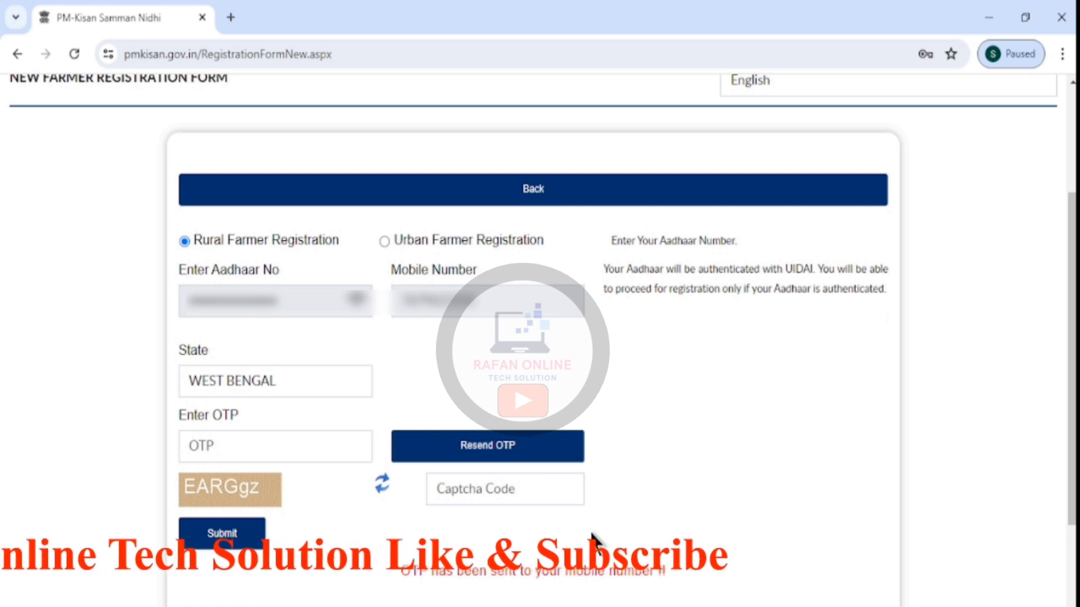
- Enter the received mobile OTP and the new captcha code, then submit them for verification
click(238, 445)
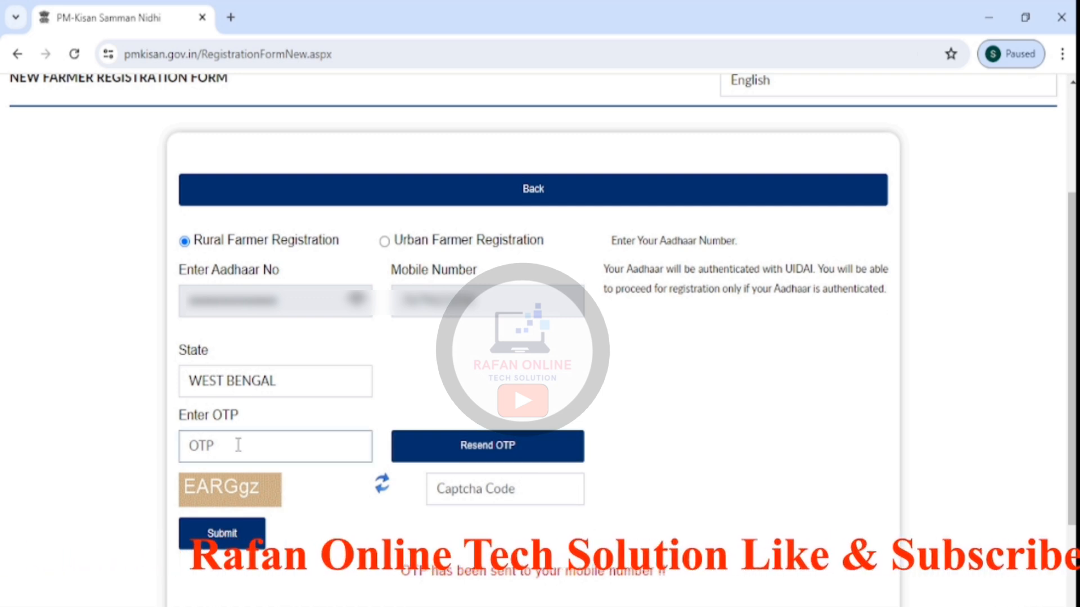
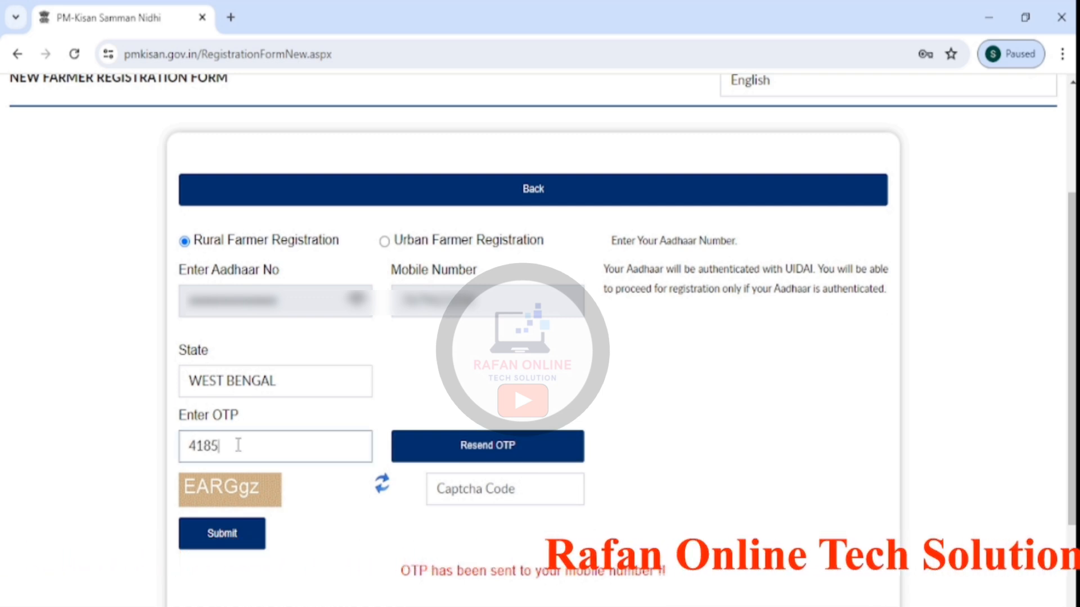
click(482, 494)
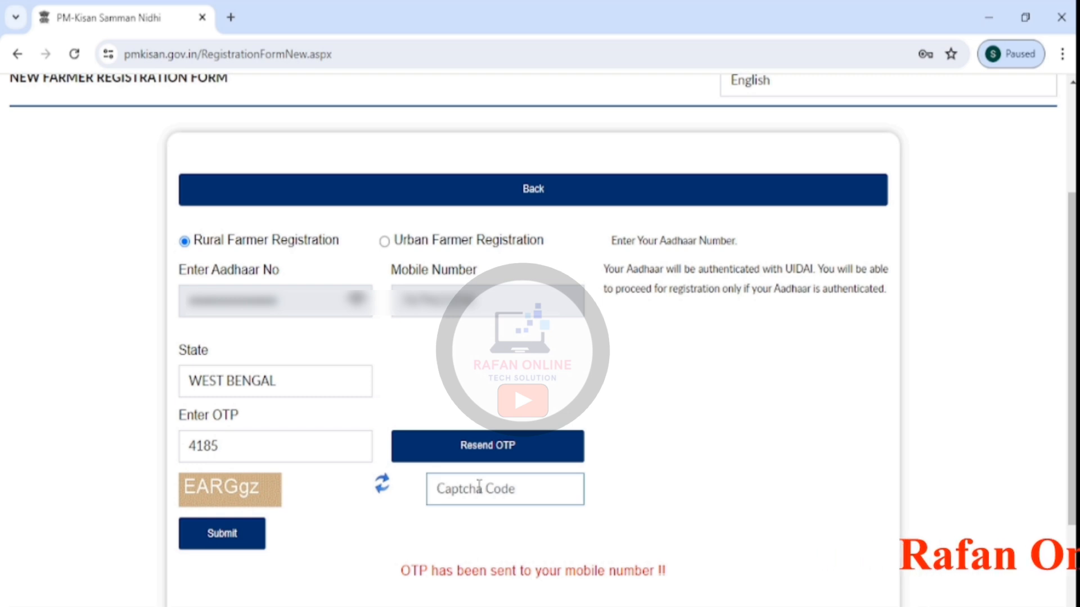
scroll(481, 489, down, 2)
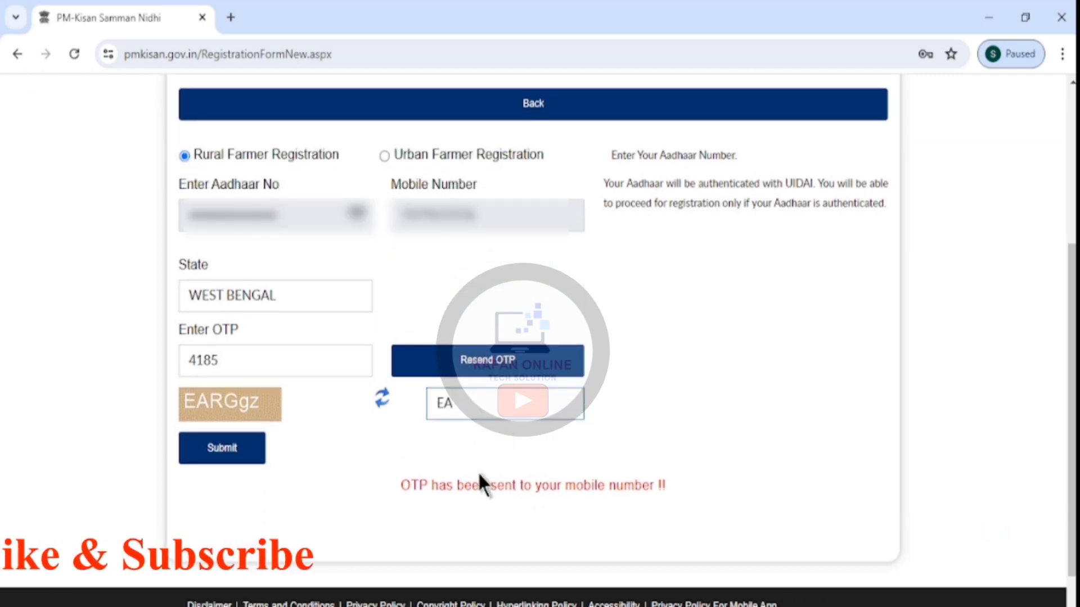
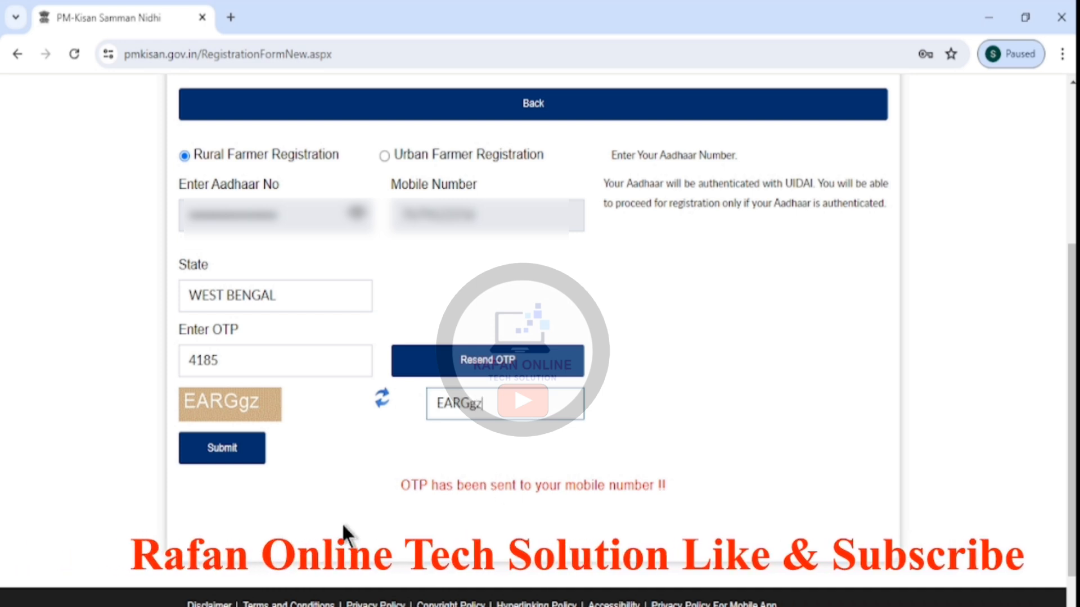
click(230, 450)
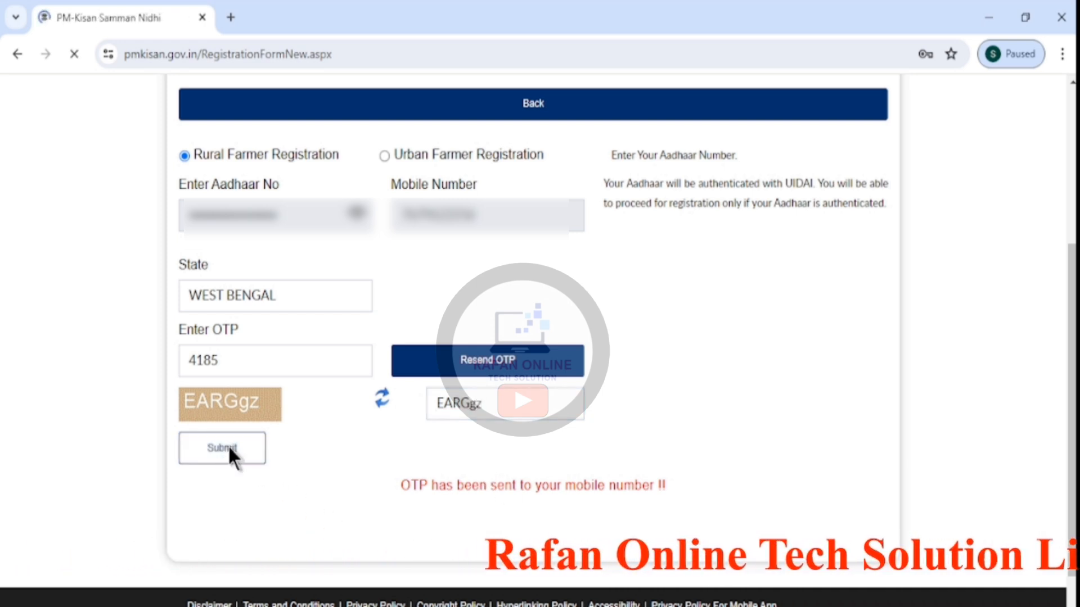
- Enter the OTP sent to the Aadhaar-registered mobile number
scroll(602, 450, down, 4)
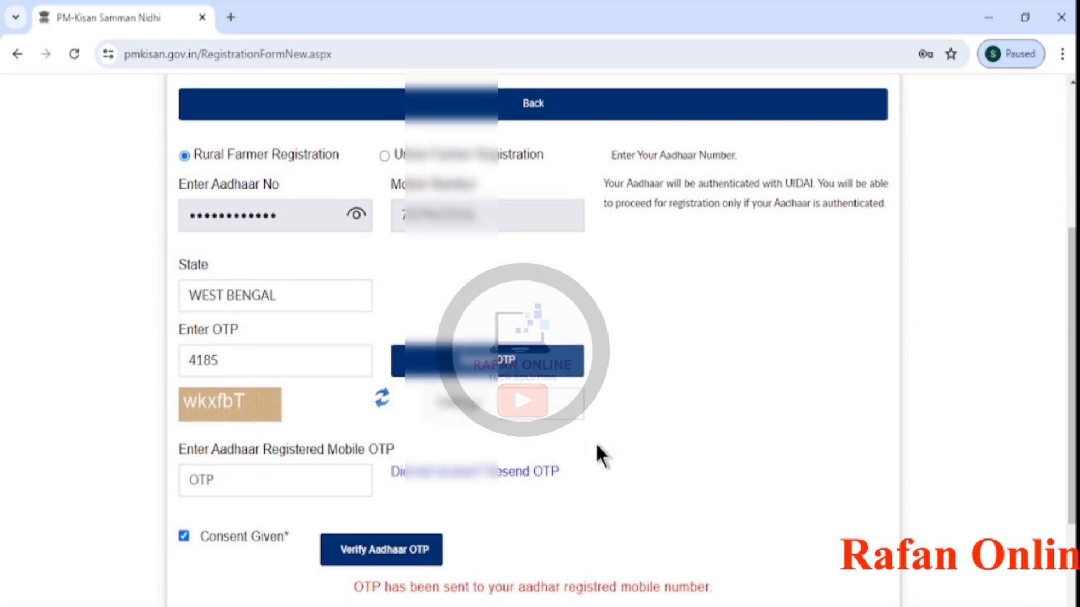
scroll(610, 443, down, 2)
text(w)
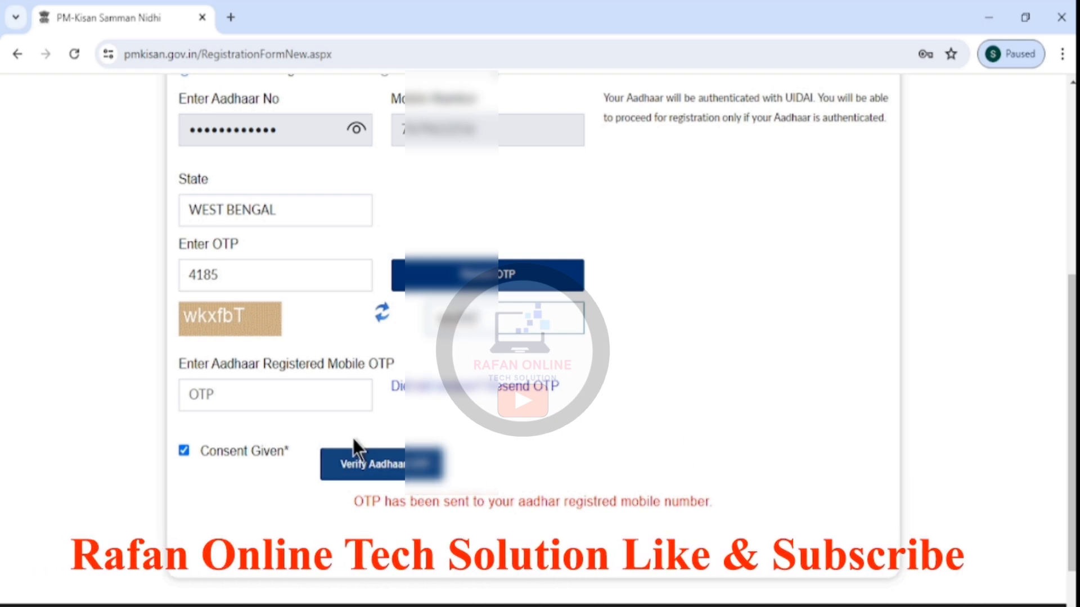
click(260, 402)
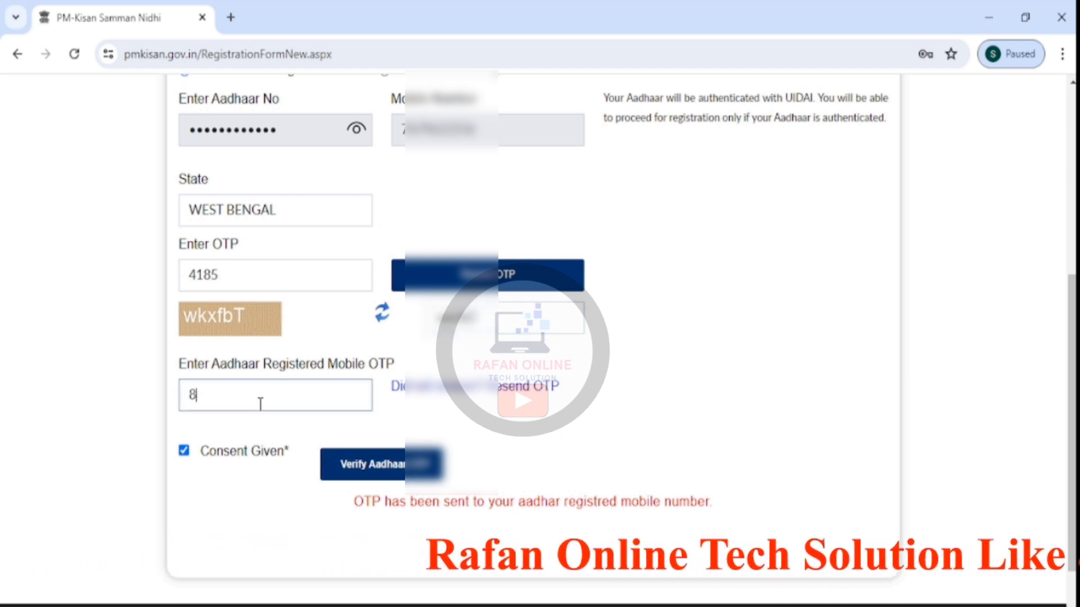
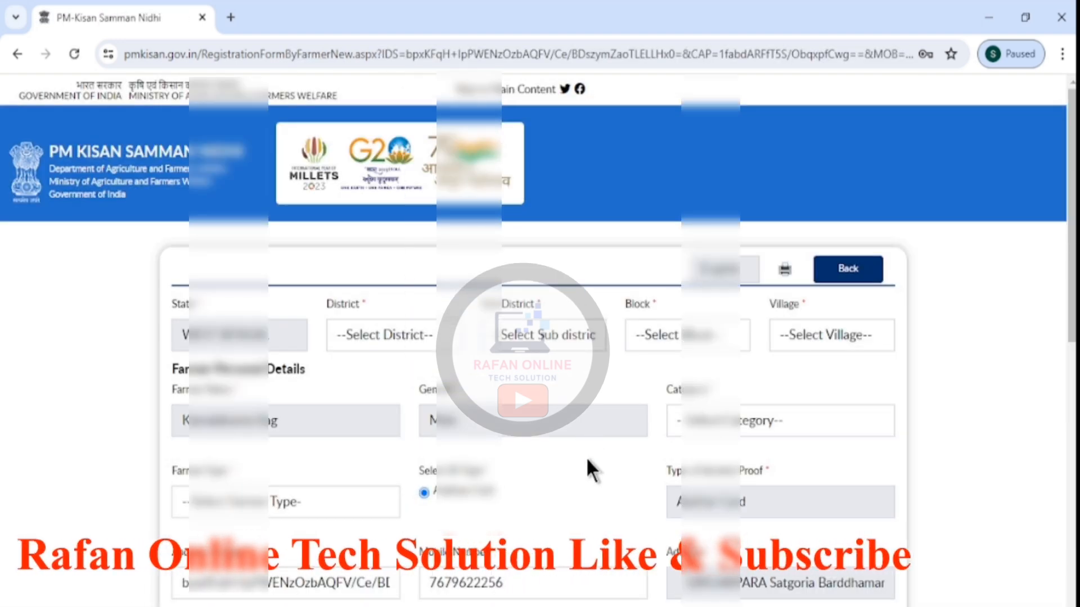
- Set District PURBA BARDHAMAN, Sub District Purbasthali - I, the block, and village Satgaria
scroll(571, 429, down, 1)
click(397, 250)
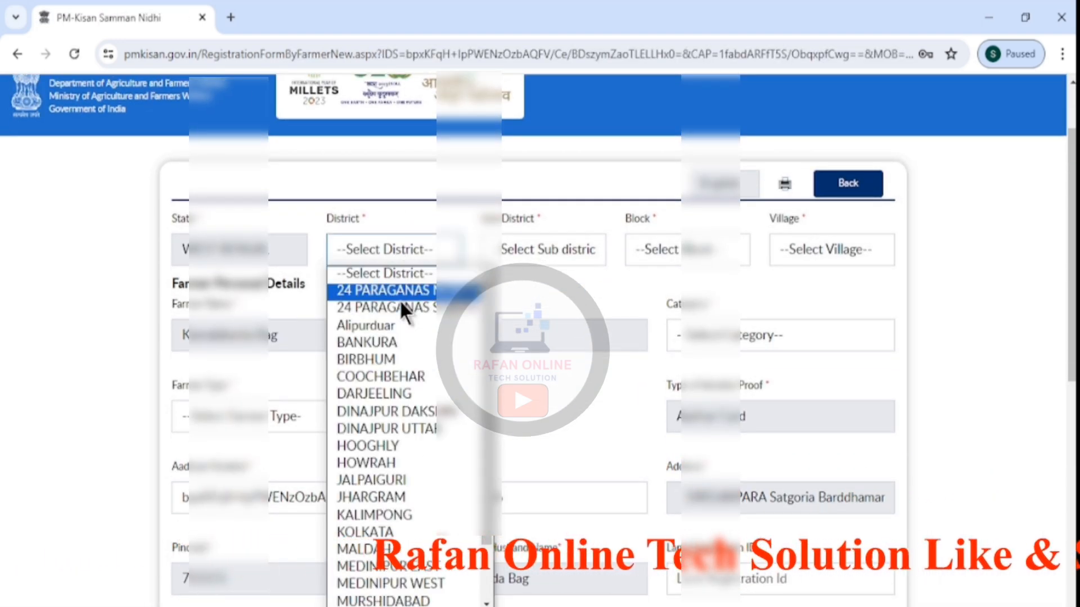
scroll(400, 408, down, 1)
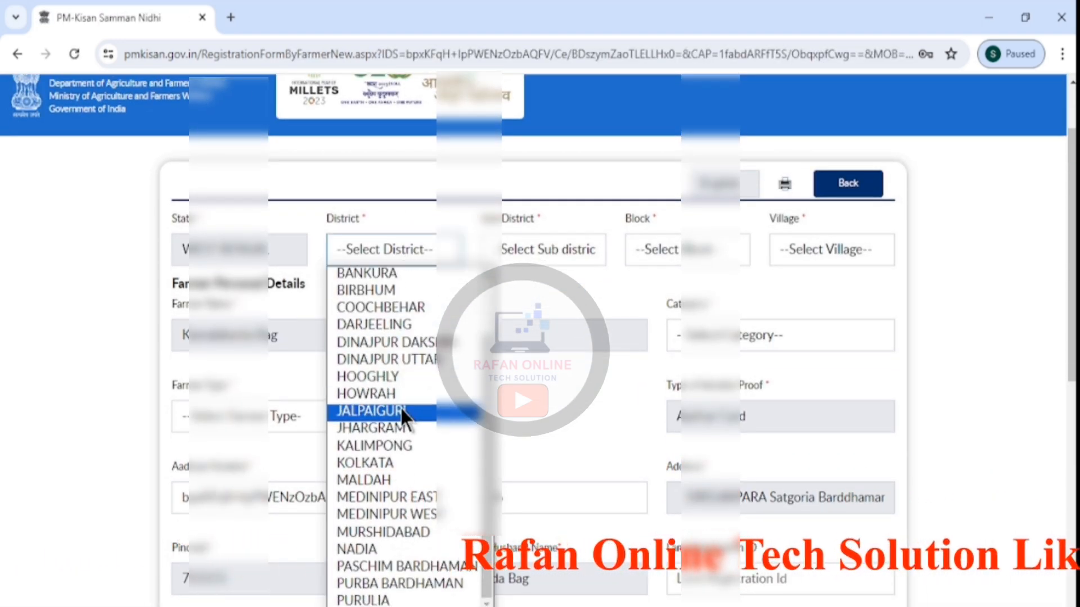
click(432, 582)
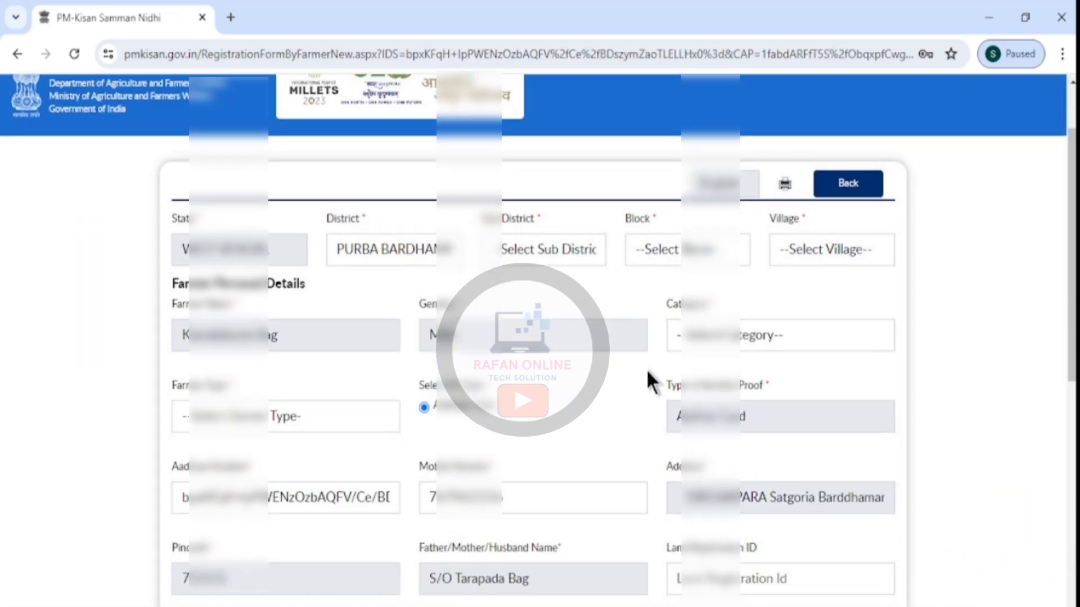
click(587, 263)
scroll(537, 441, down, 2)
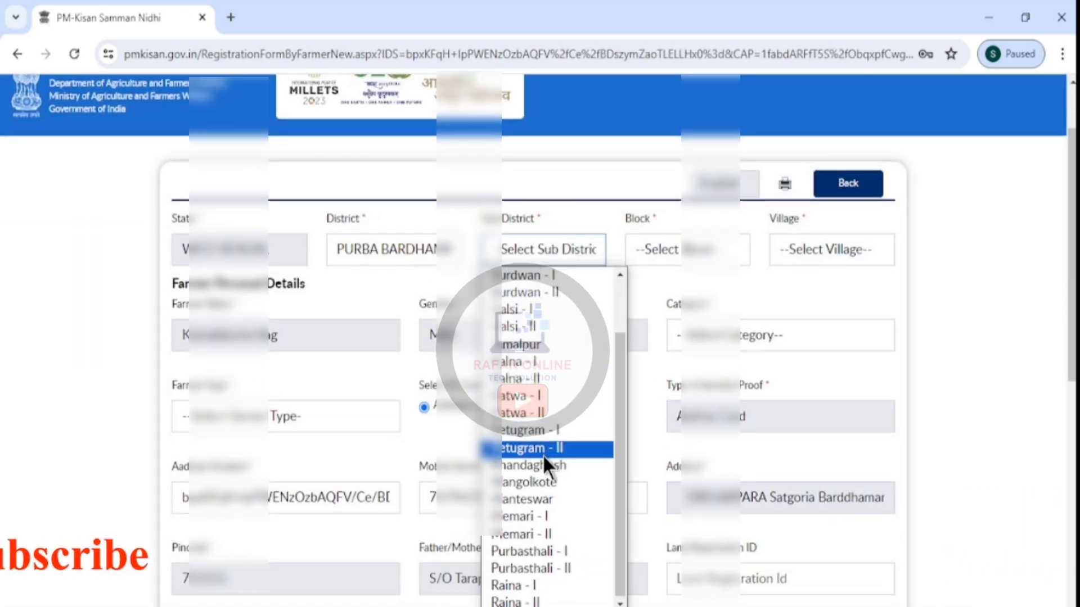
click(559, 549)
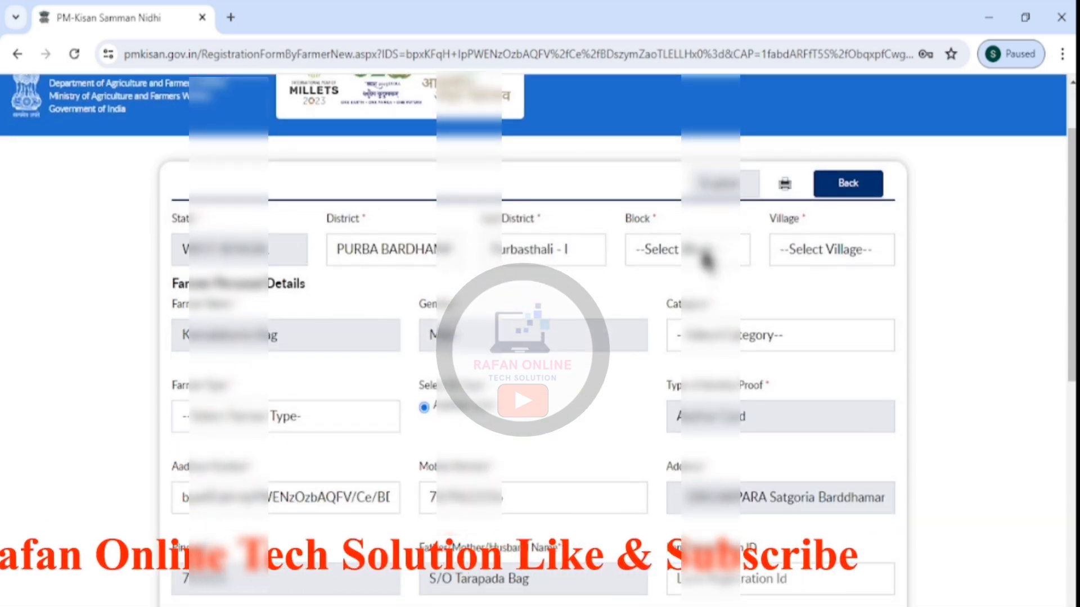
click(706, 260)
scroll(681, 416, down, 2)
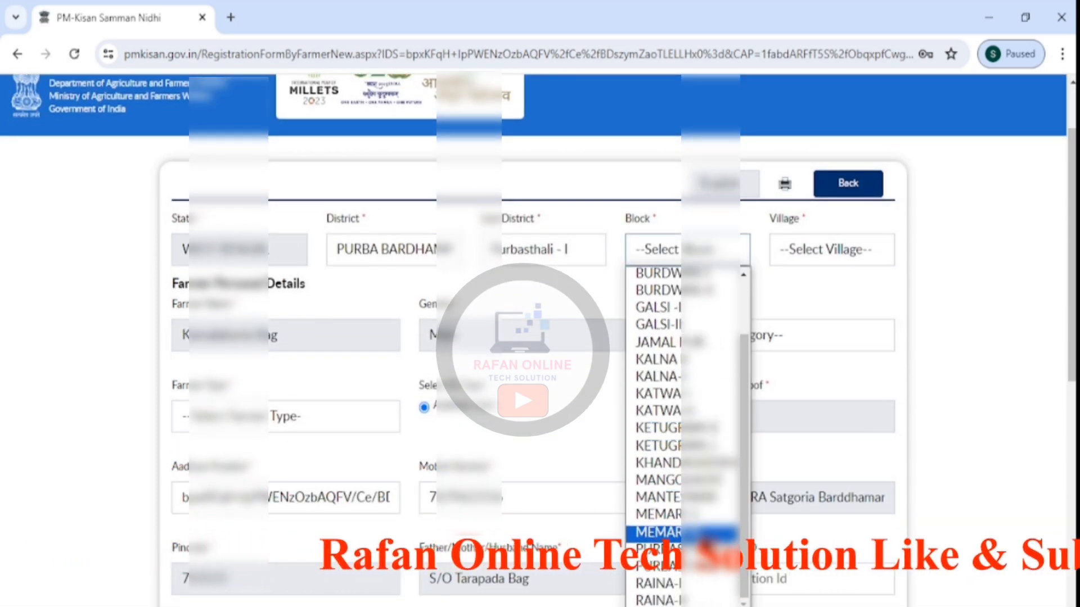
click(655, 548)
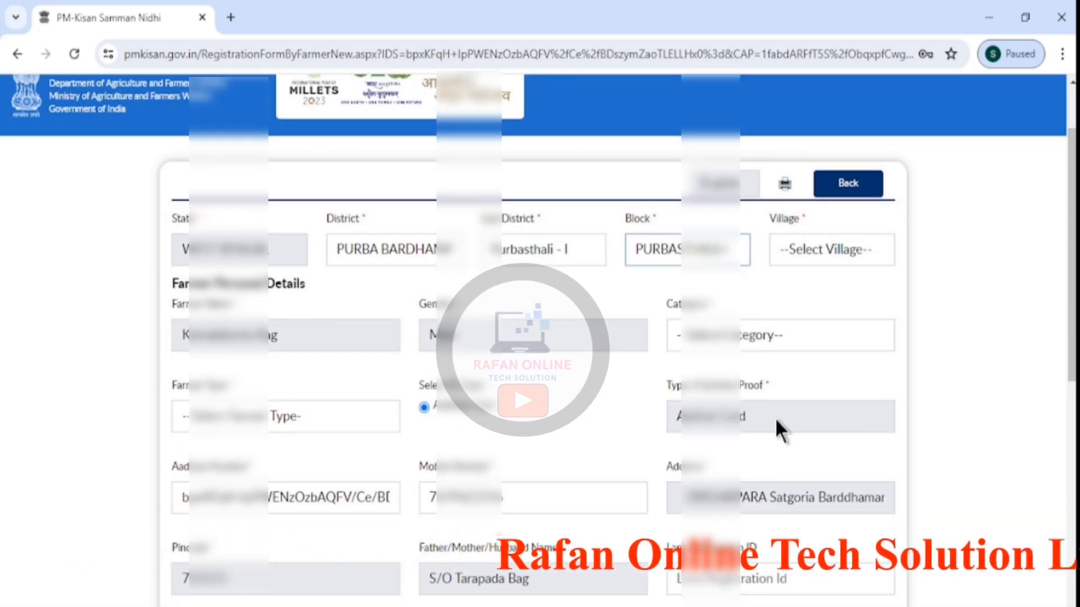
click(845, 248)
scroll(852, 450, down, 5)
click(848, 504)
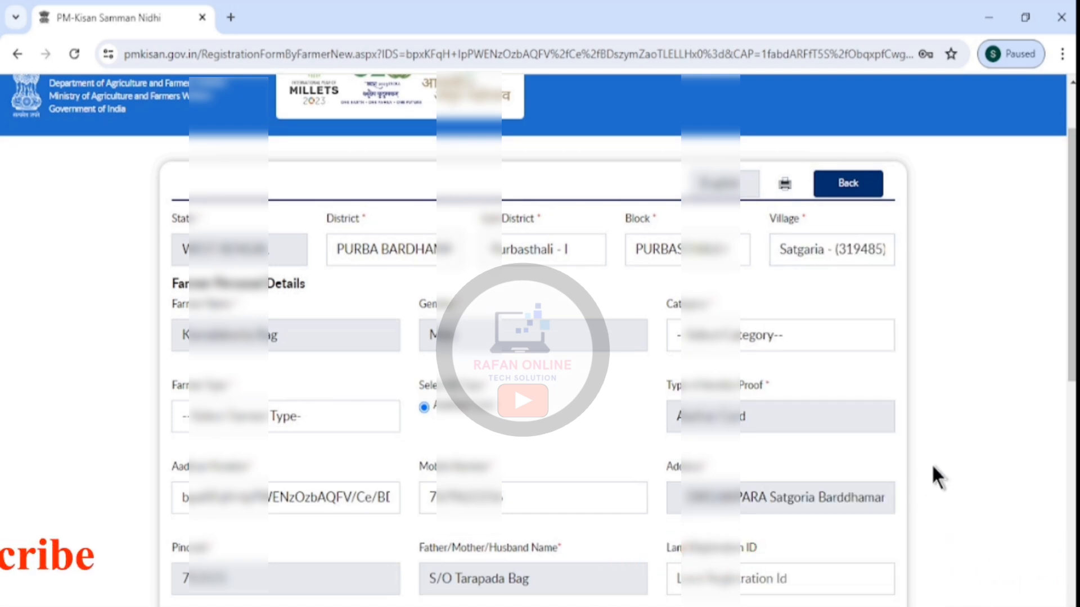
- Choose the farmer's category and farmer type, and enter the Land Registration ID
click(776, 334)
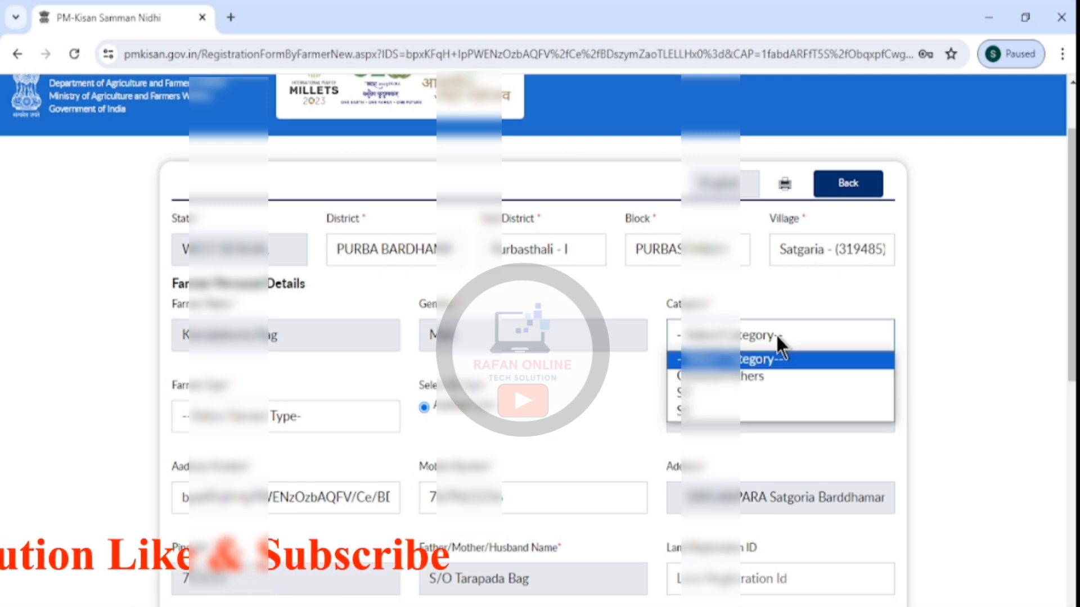
click(747, 409)
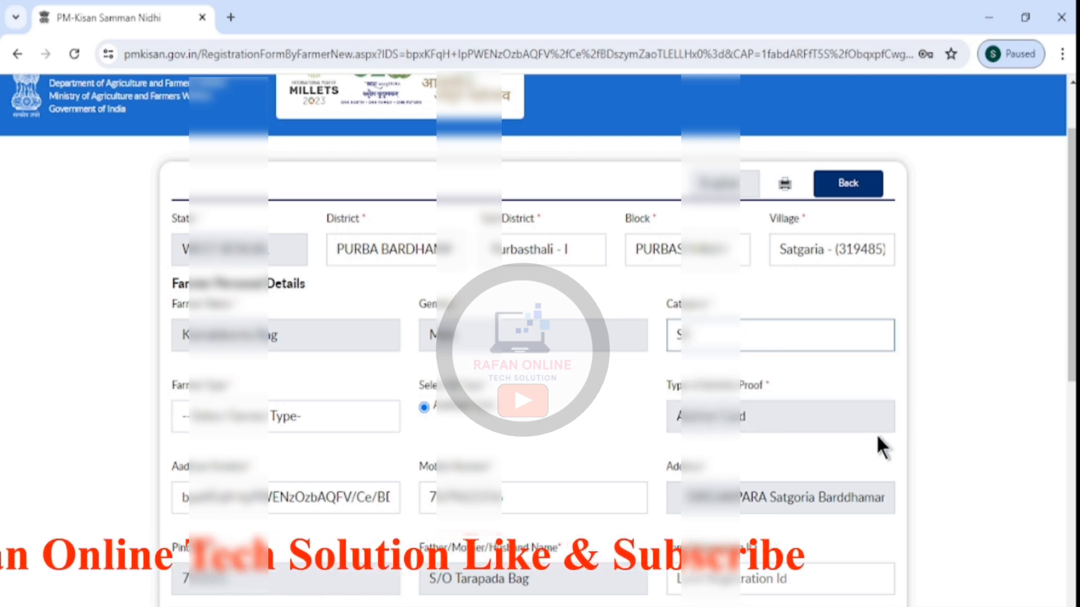
scroll(278, 441, down, 1)
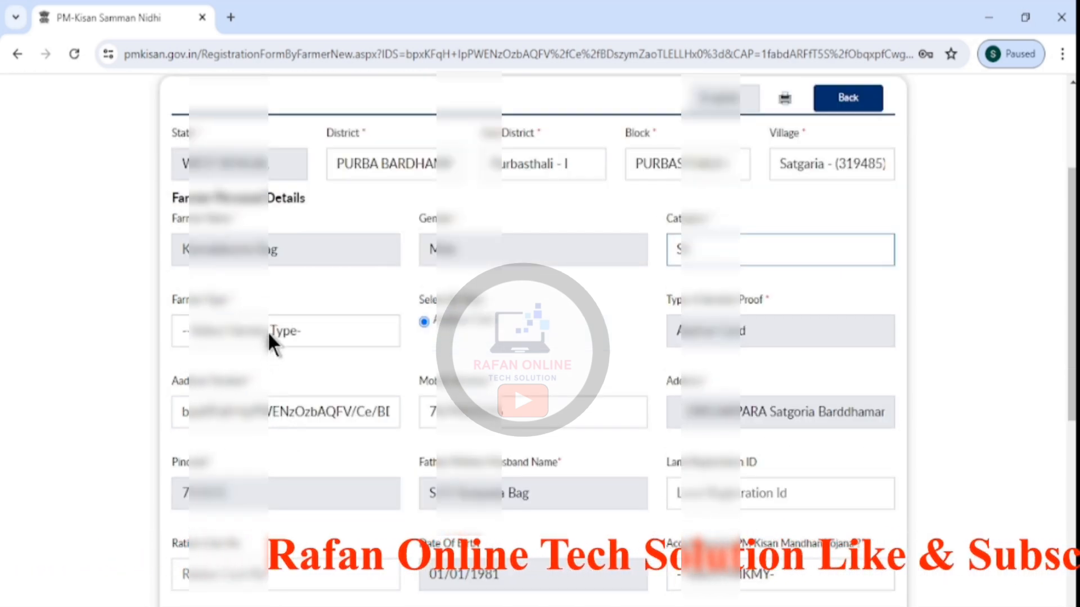
click(268, 332)
click(262, 374)
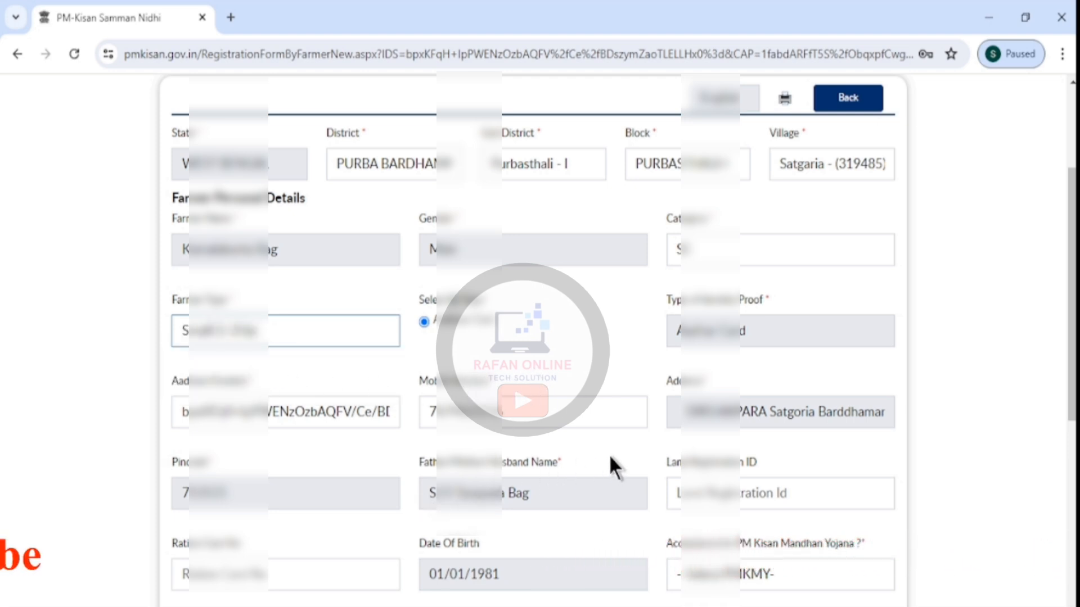
scroll(610, 456, down, 1)
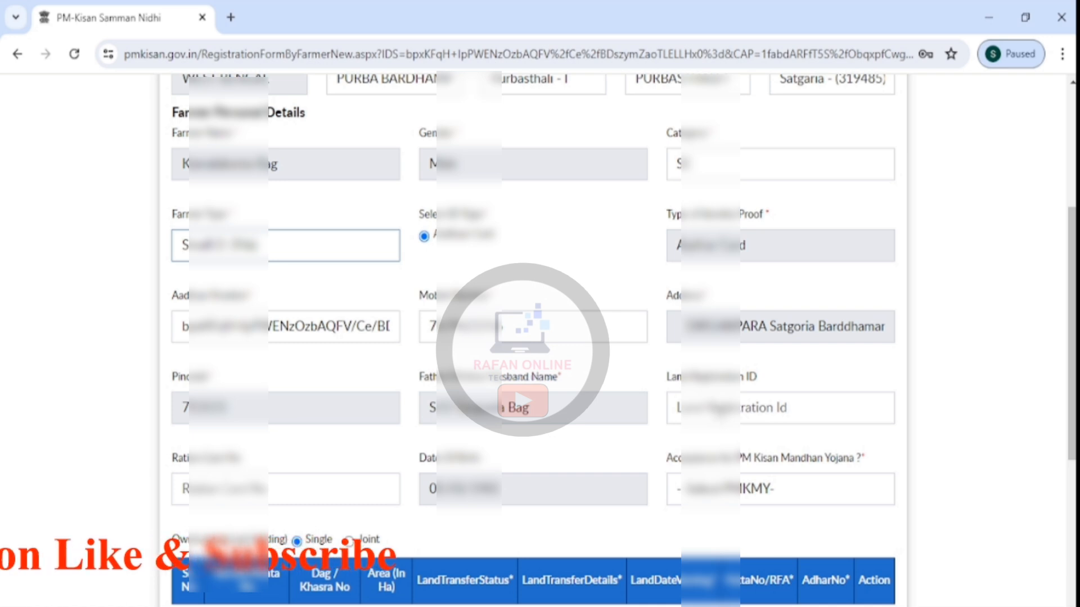
text(0000000)
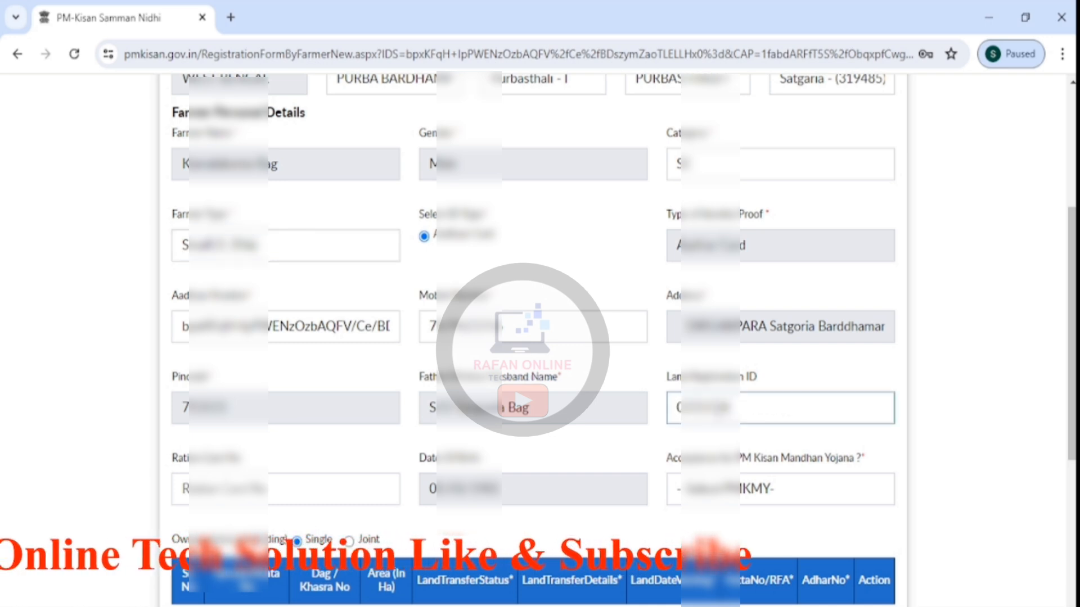
- Enter the ration card number and set PM Kisan Mandhan Yojana acceptance to Yes
scroll(291, 361, down, 2)
click(296, 370)
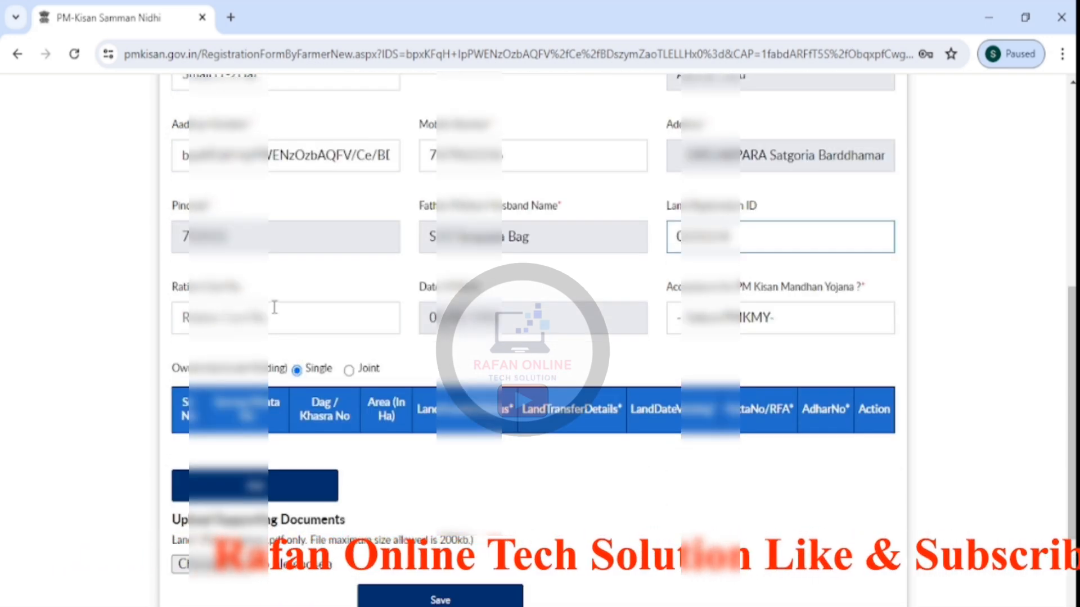
click(276, 315)
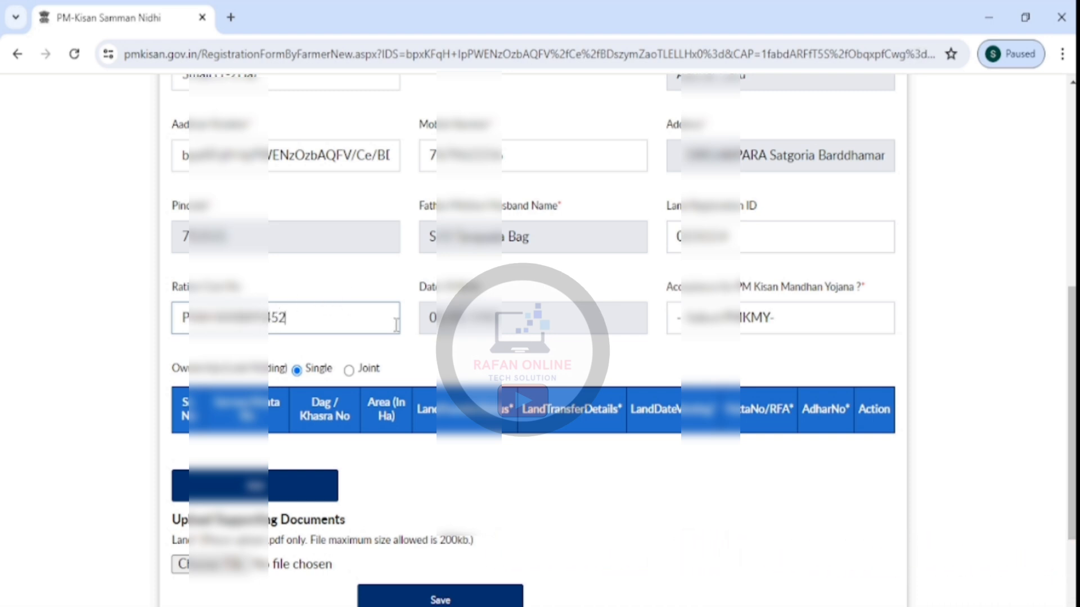
click(782, 314)
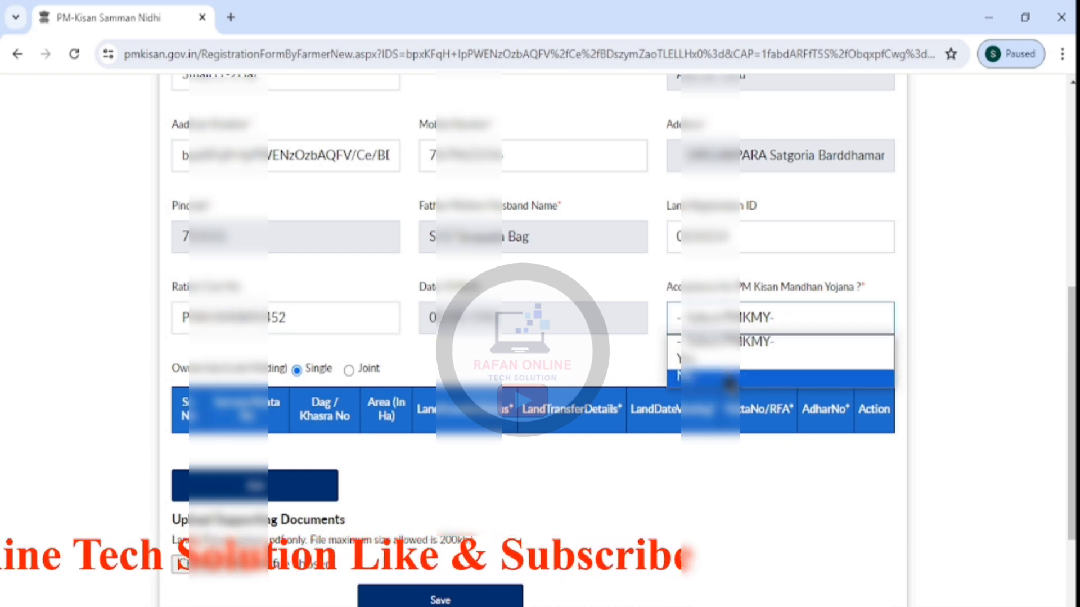
click(730, 360)
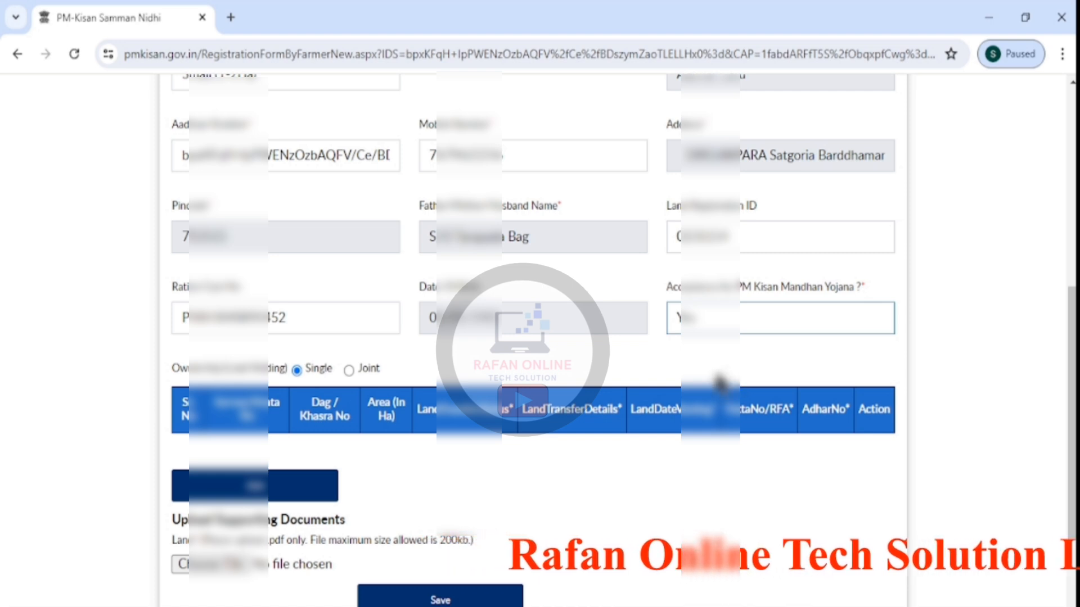
scroll(607, 357, down, 3)
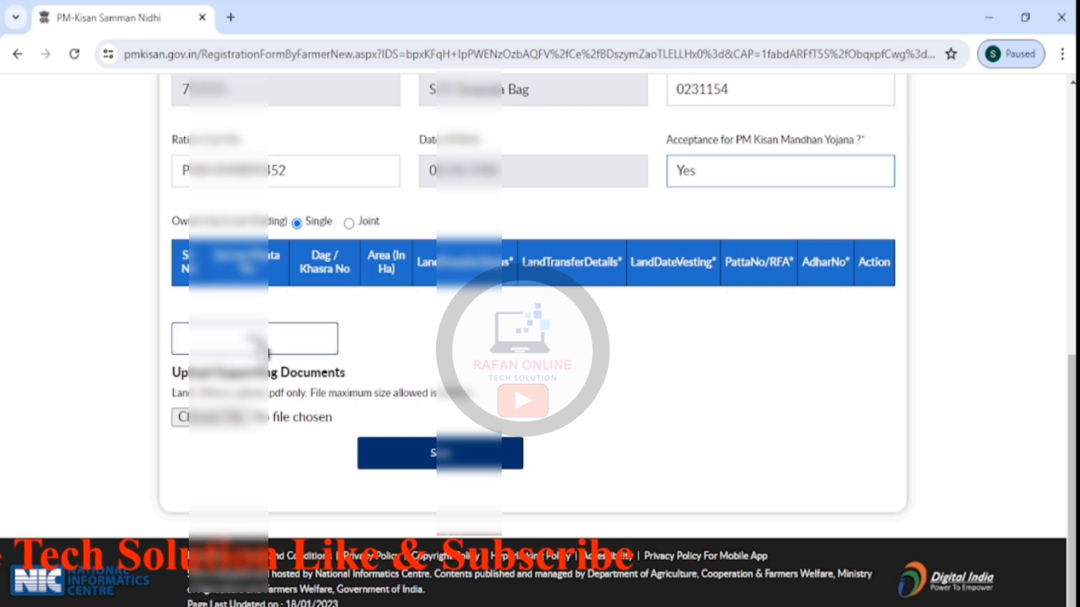
- Add a land detail with Survey/Khata No 154 and Dag/Khasra No 2185, leaving the area empty
click(259, 342)
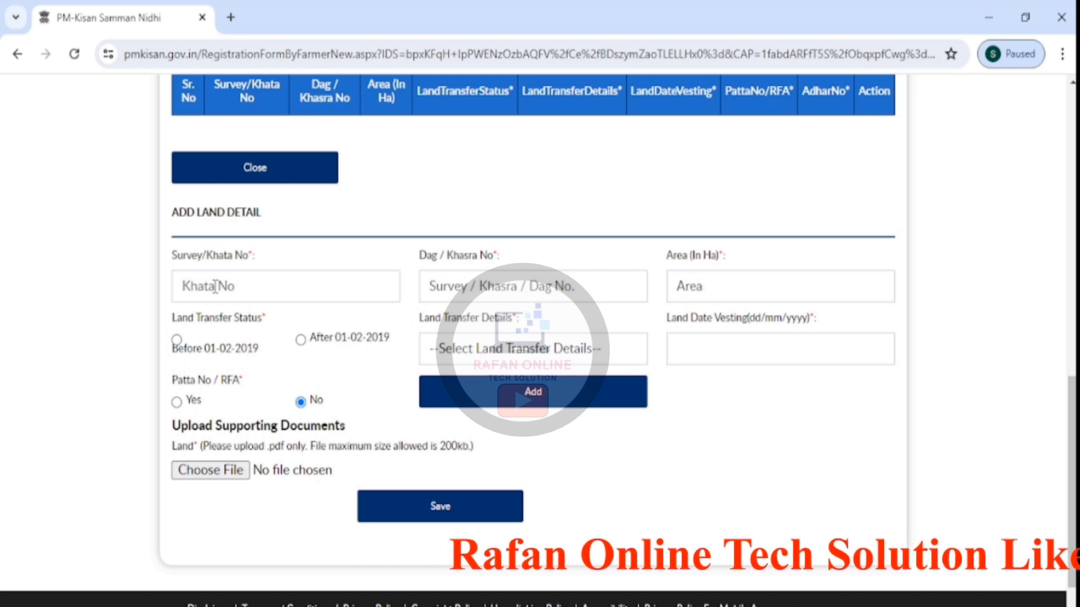
click(215, 287)
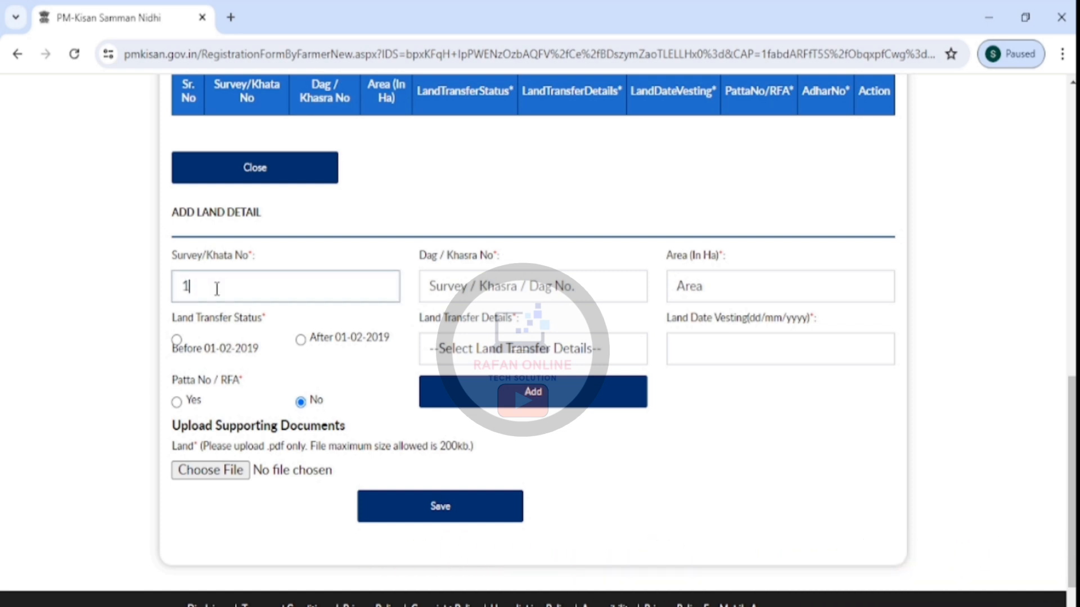
click(457, 286)
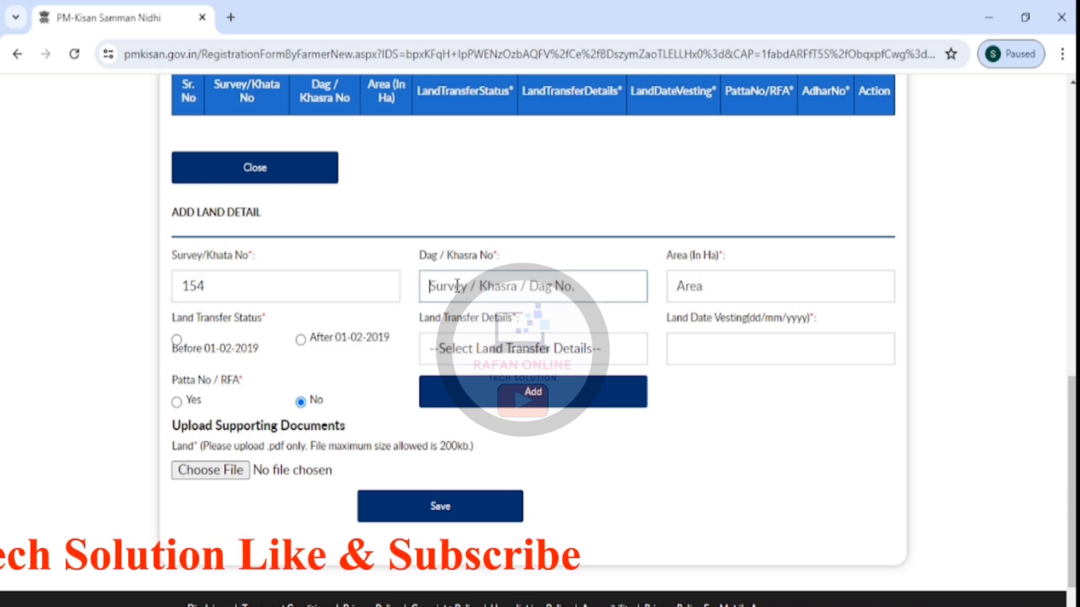
text(2185)
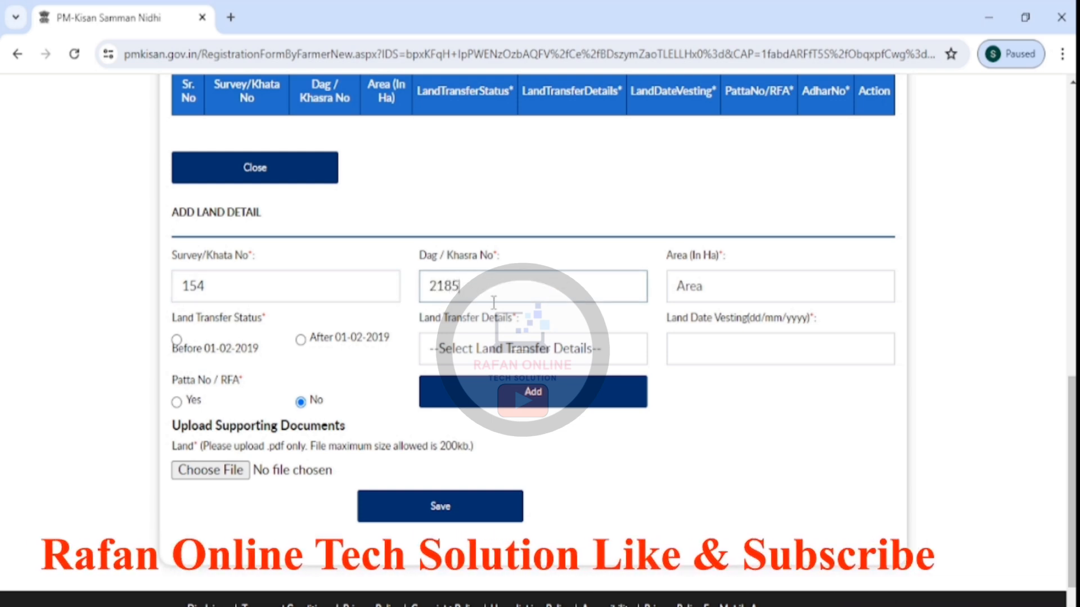
click(713, 288)
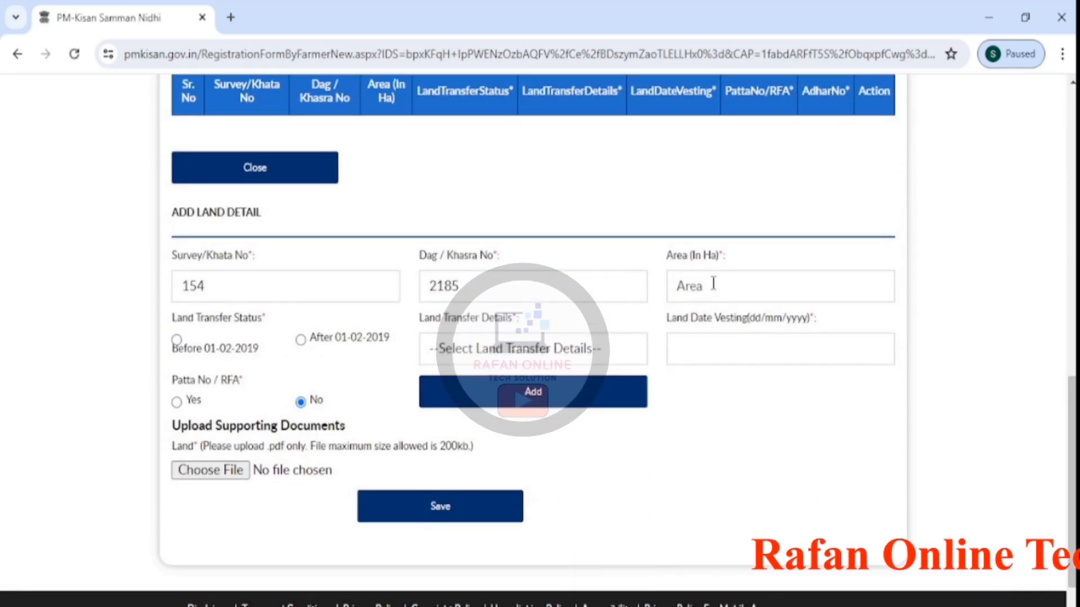
click(713, 284)
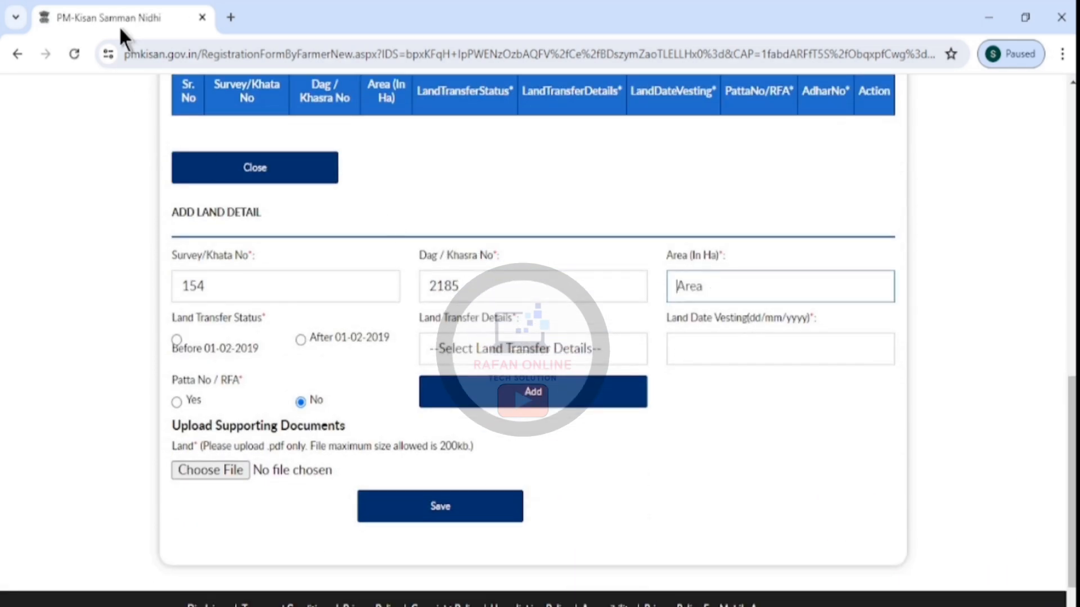
- Convert 0.39 acres on Magicbricks and carry the 0.157828 hectare result back to the form
click(236, 22)
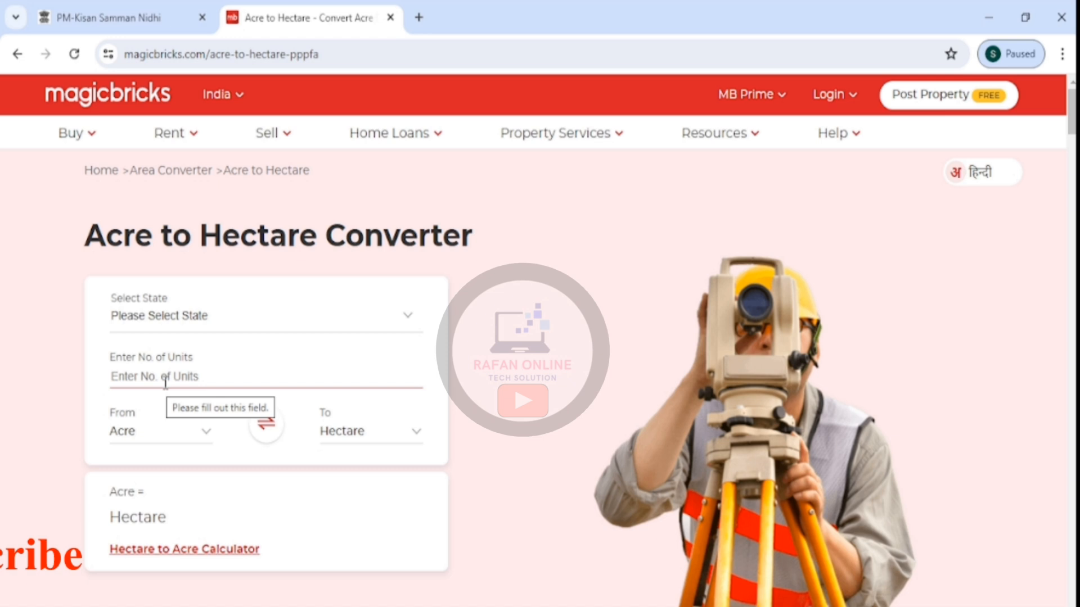
text(0.39)
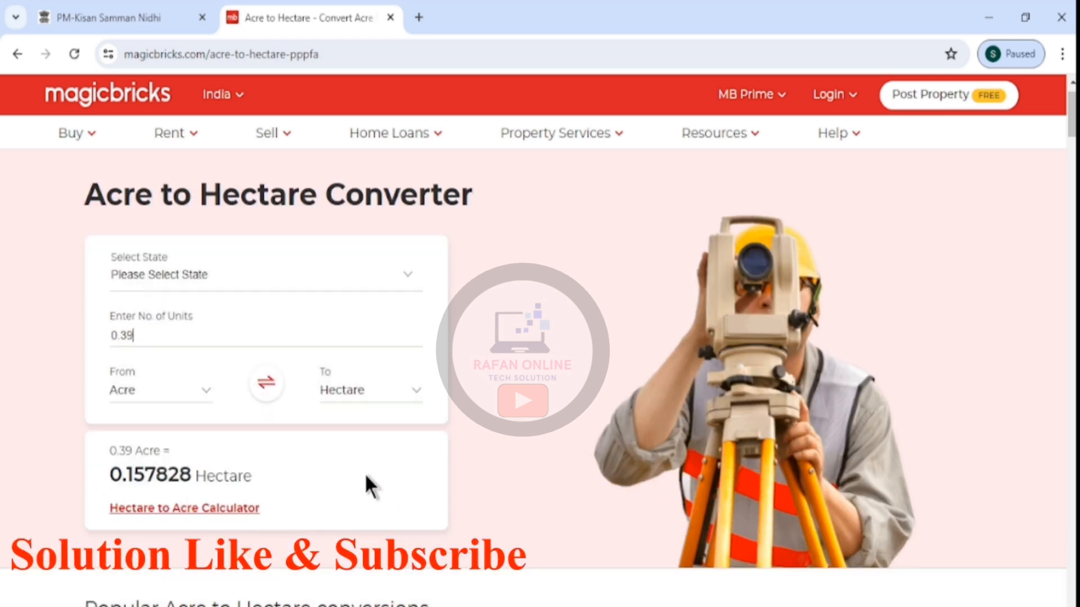
scroll(367, 484, down, 3)
drag(193, 340, 98, 362)
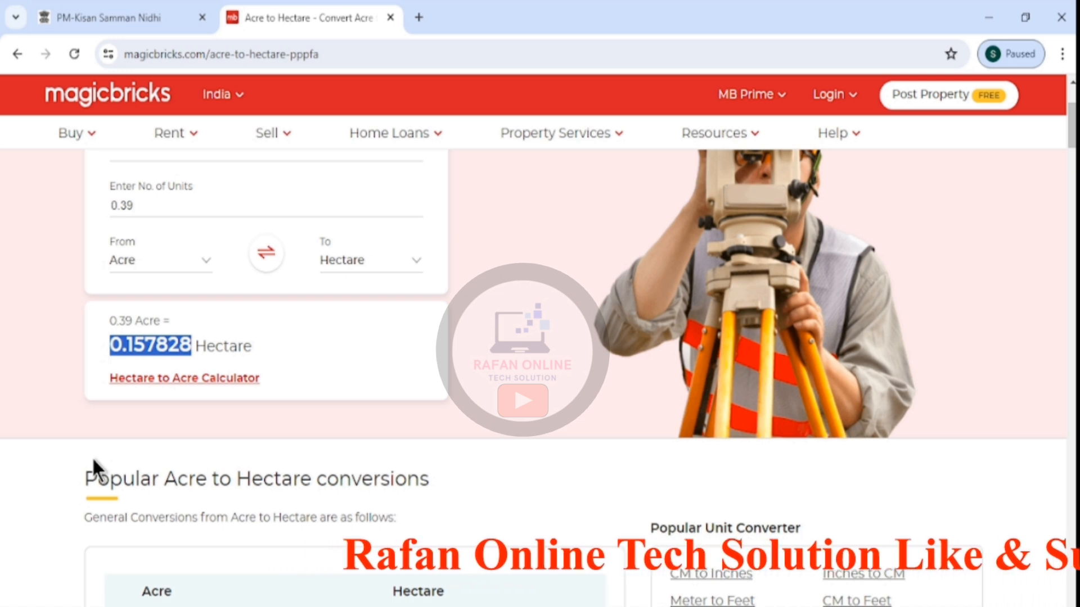
click(91, 5)
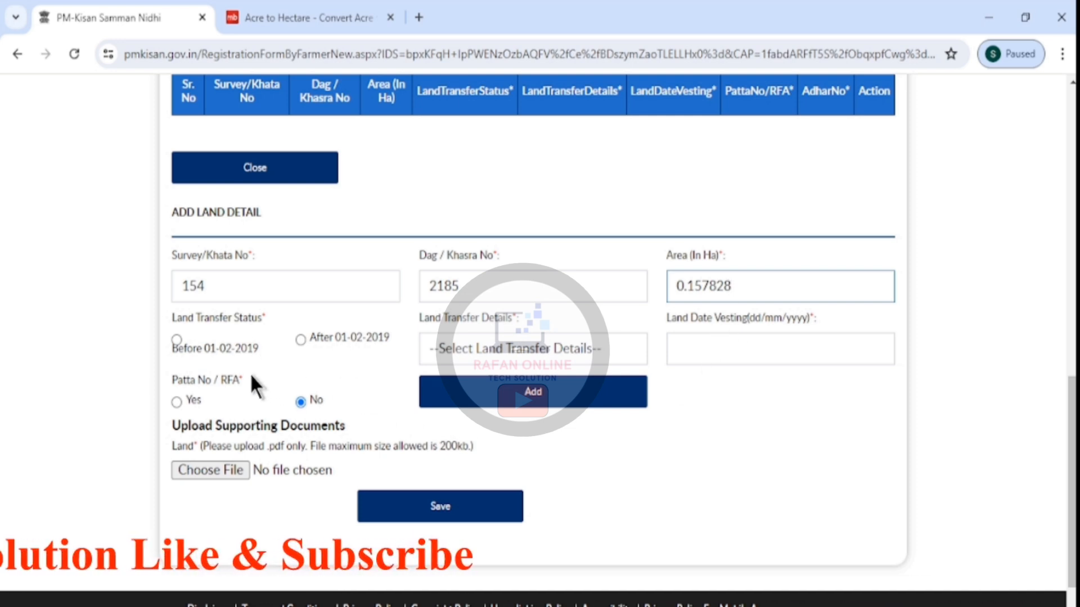
- Record the land as transferred after 01-02-2019 by Purchase of Land, vested 15/07/2022
click(301, 341)
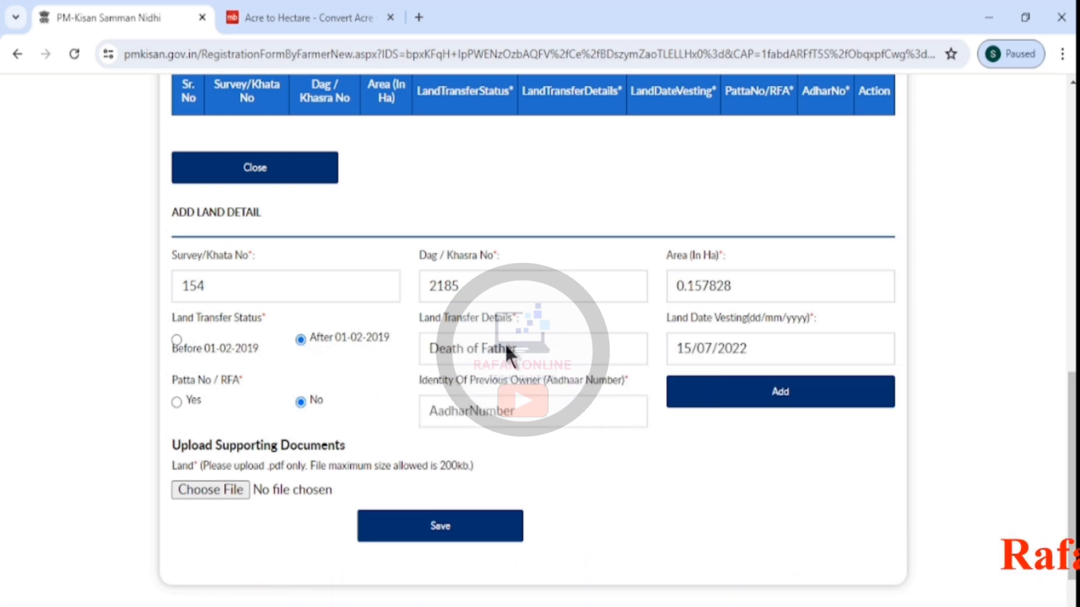
click(505, 346)
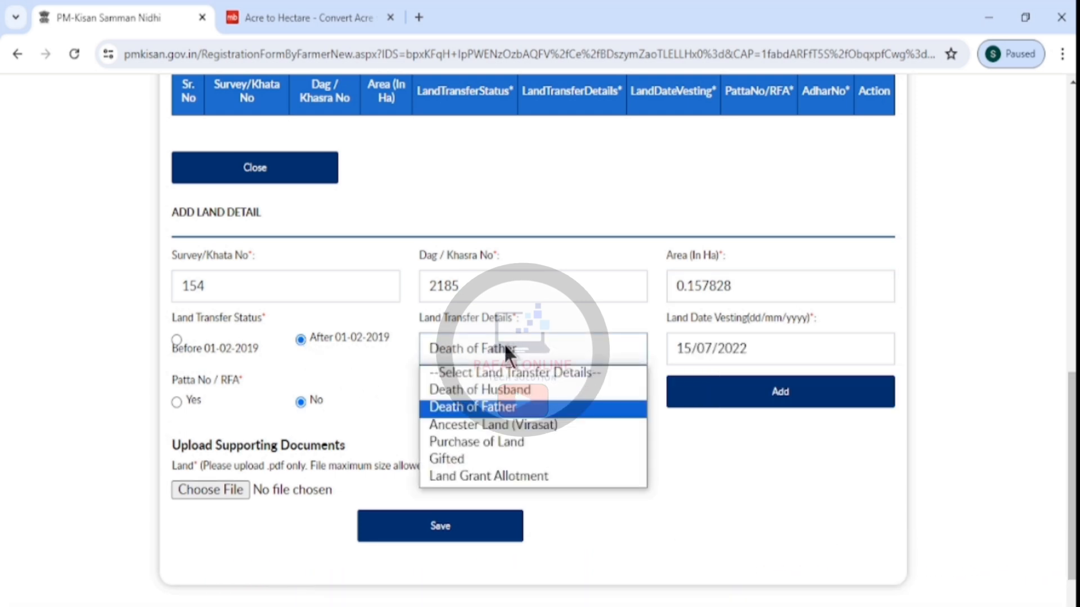
click(493, 444)
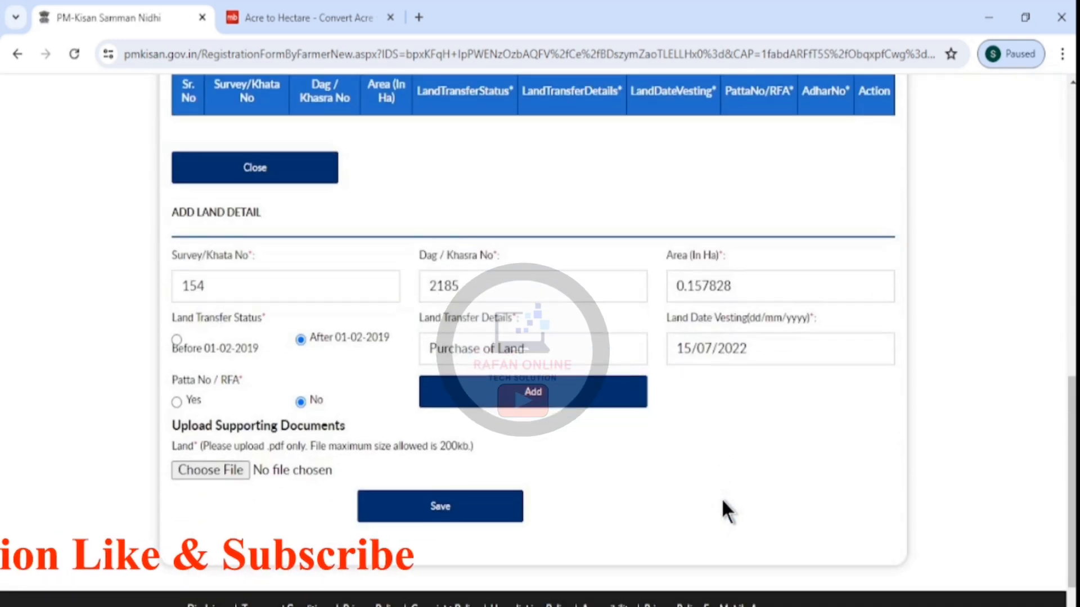
click(767, 350)
click(854, 504)
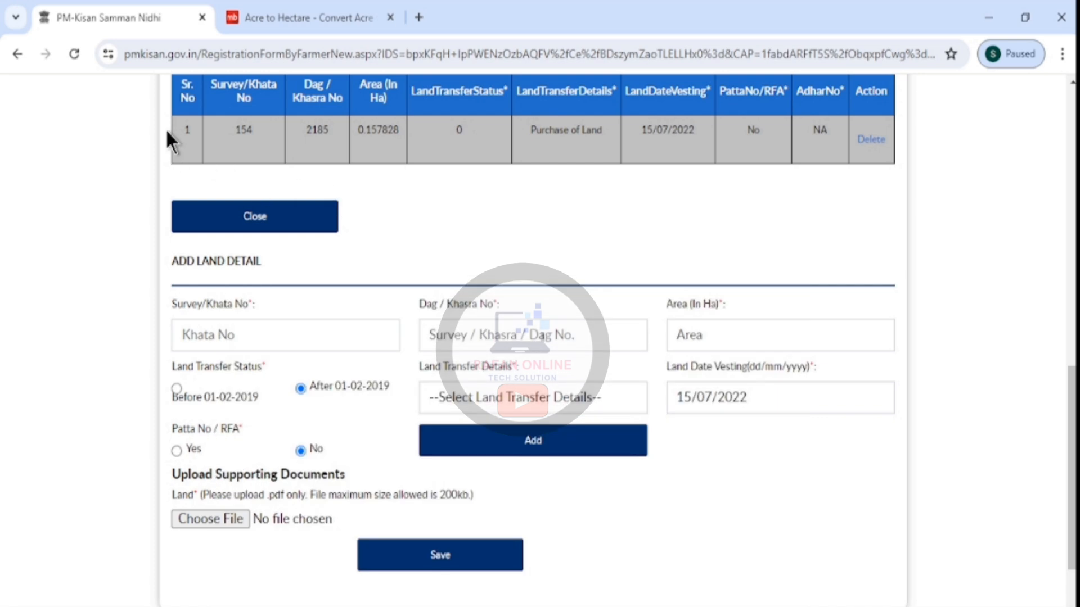
- Upload PARCHA.pdf as the land document and save the registration
drag(491, 130, 777, 139)
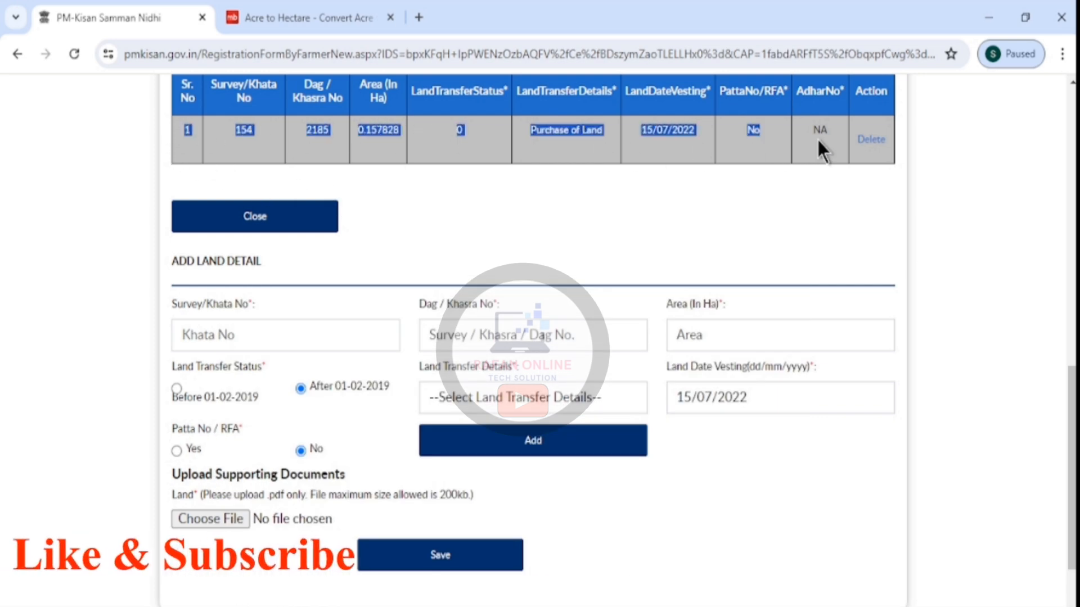
click(825, 223)
scroll(782, 469, down, 2)
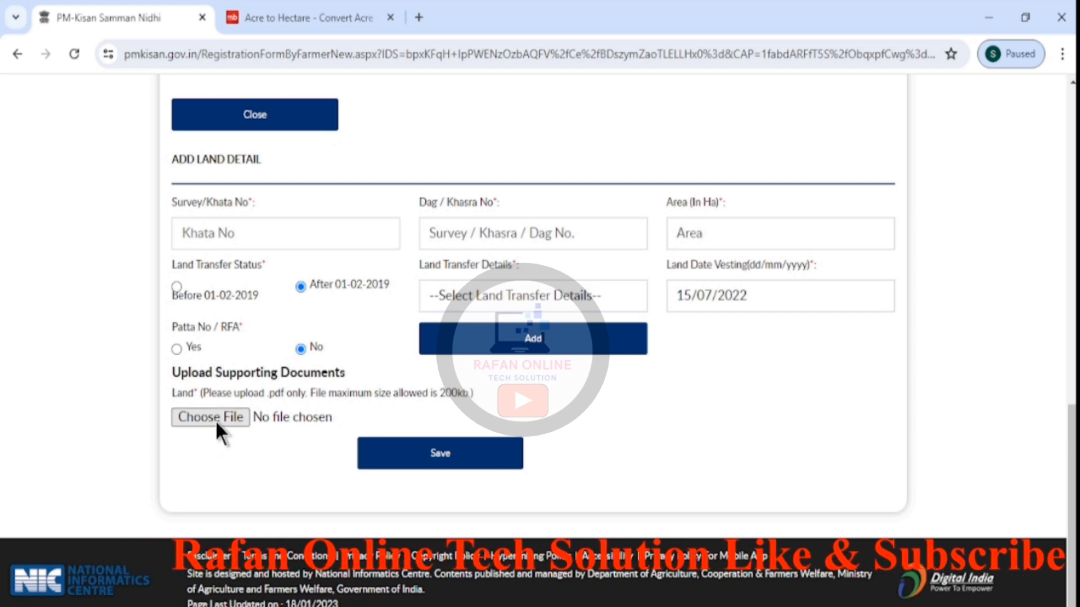
click(210, 417)
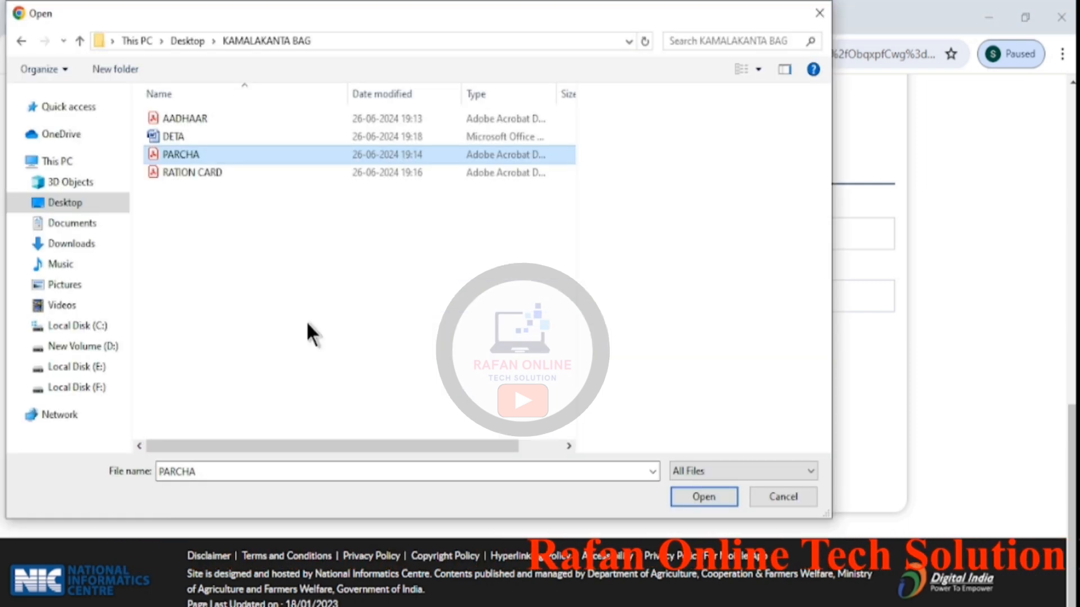
key(Return)
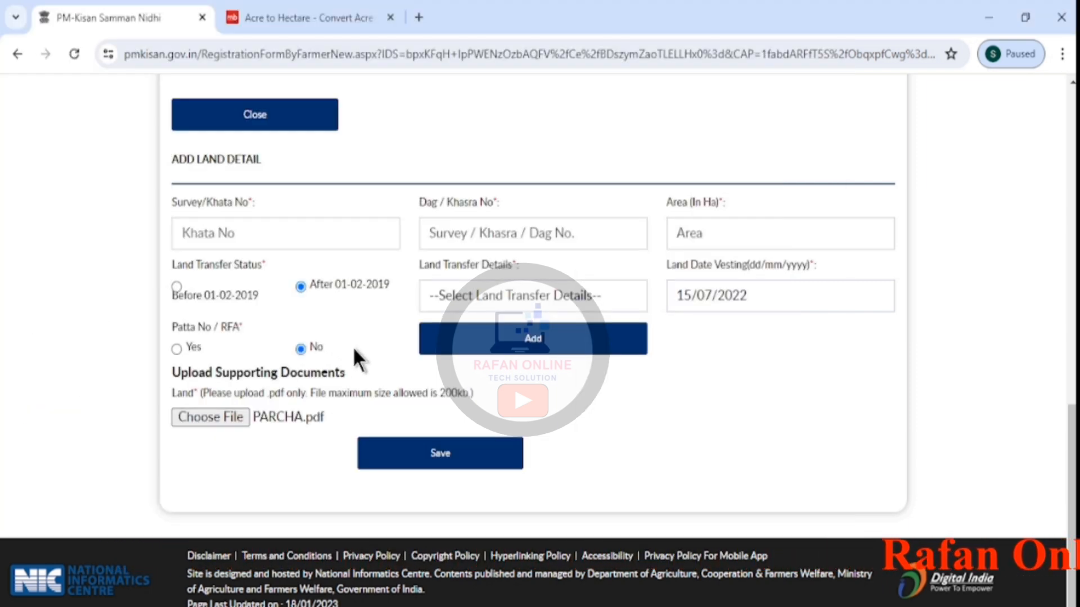
click(436, 457)
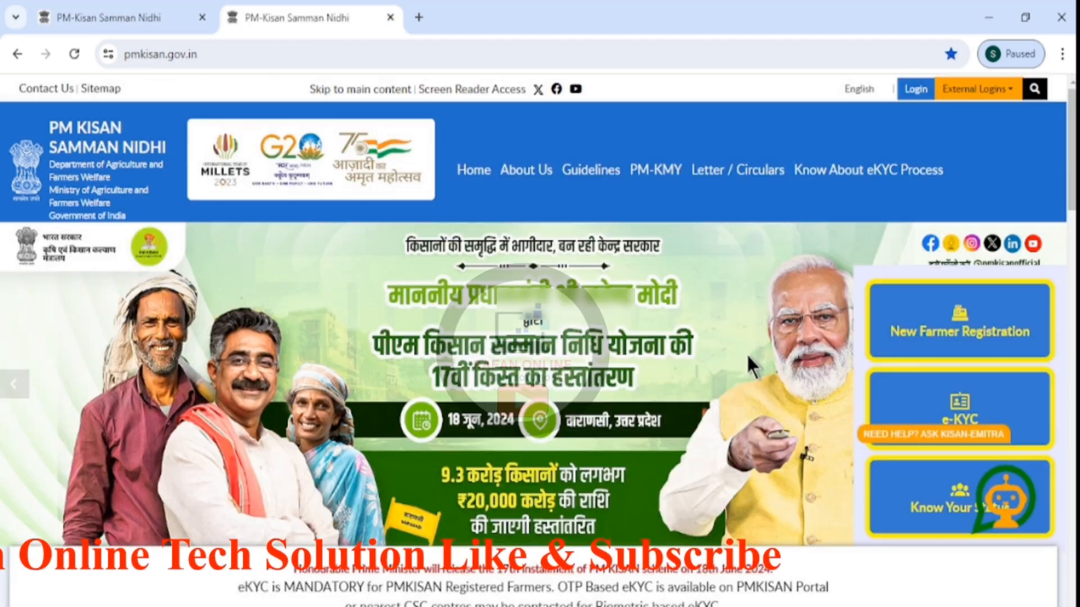
- In Status of Self Registered Farmer, enter the Aadhaar number and captcha, then search
scroll(748, 343, down, 5)
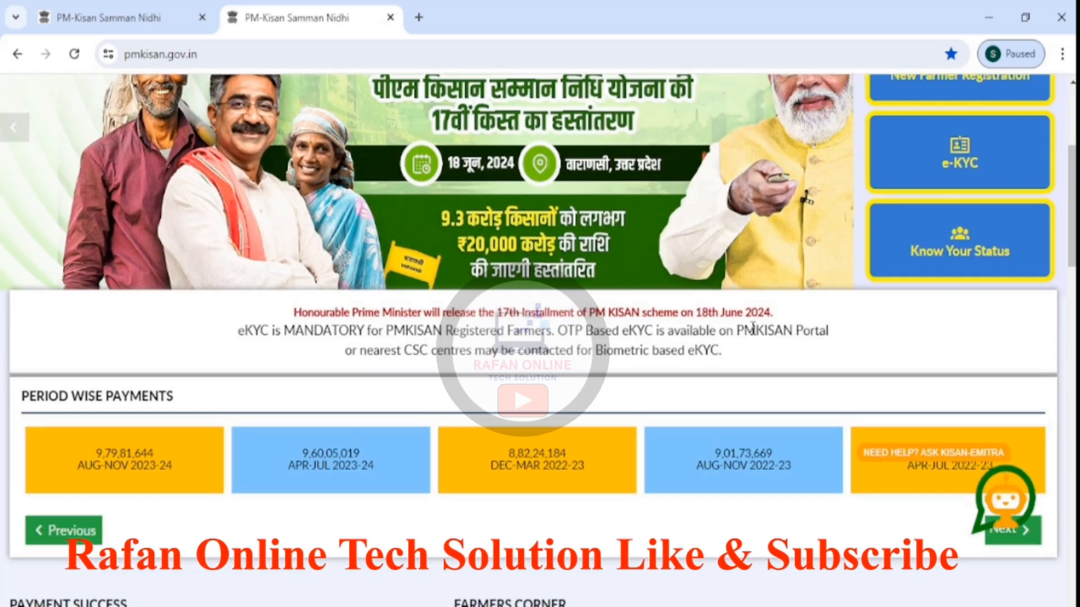
scroll(753, 329, down, 6)
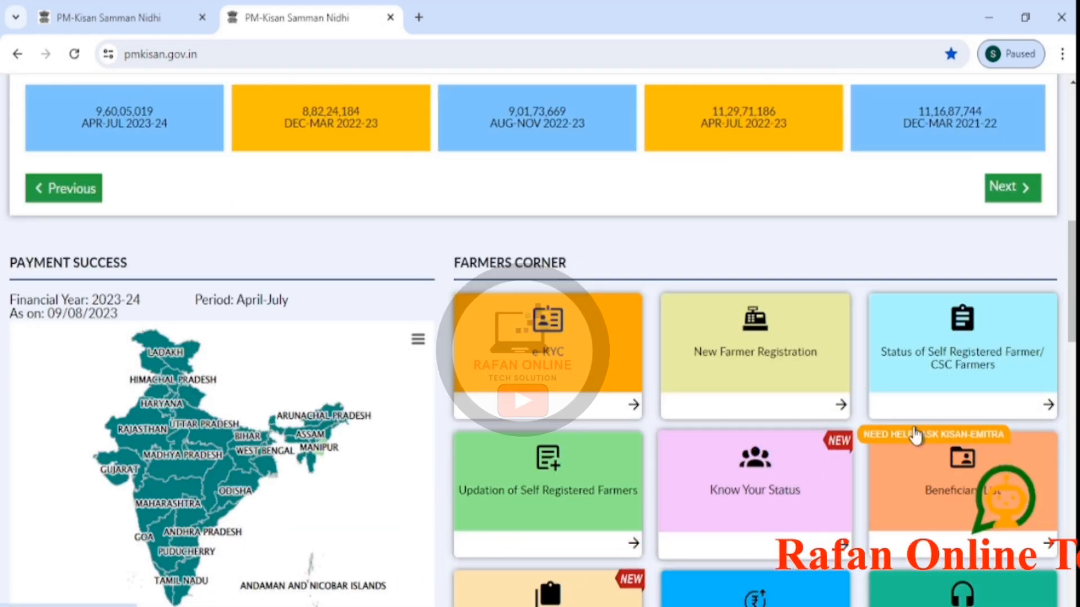
click(953, 358)
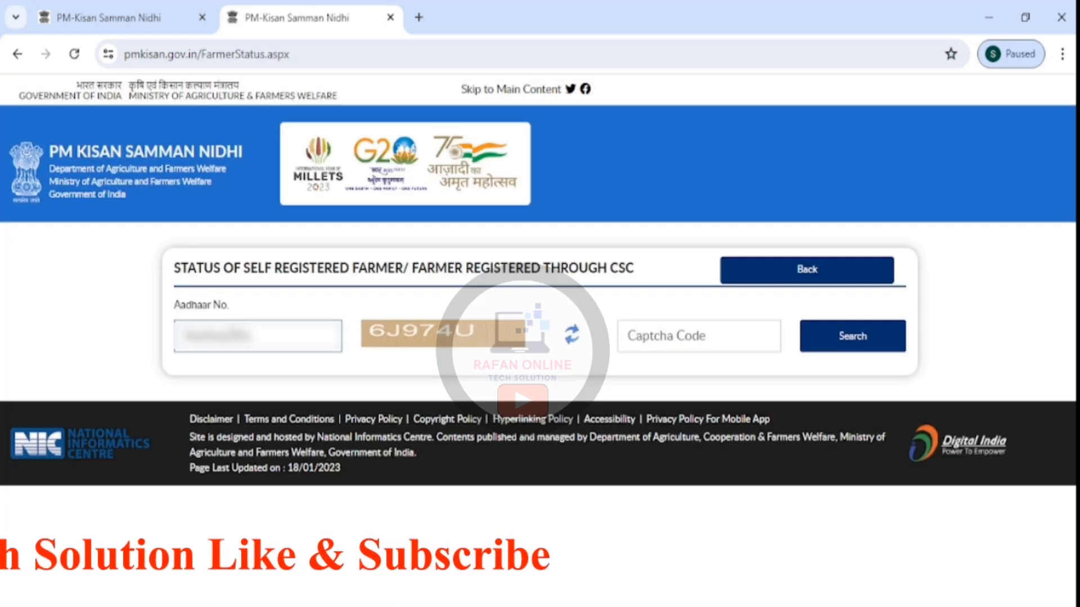
text(8)
click(687, 341)
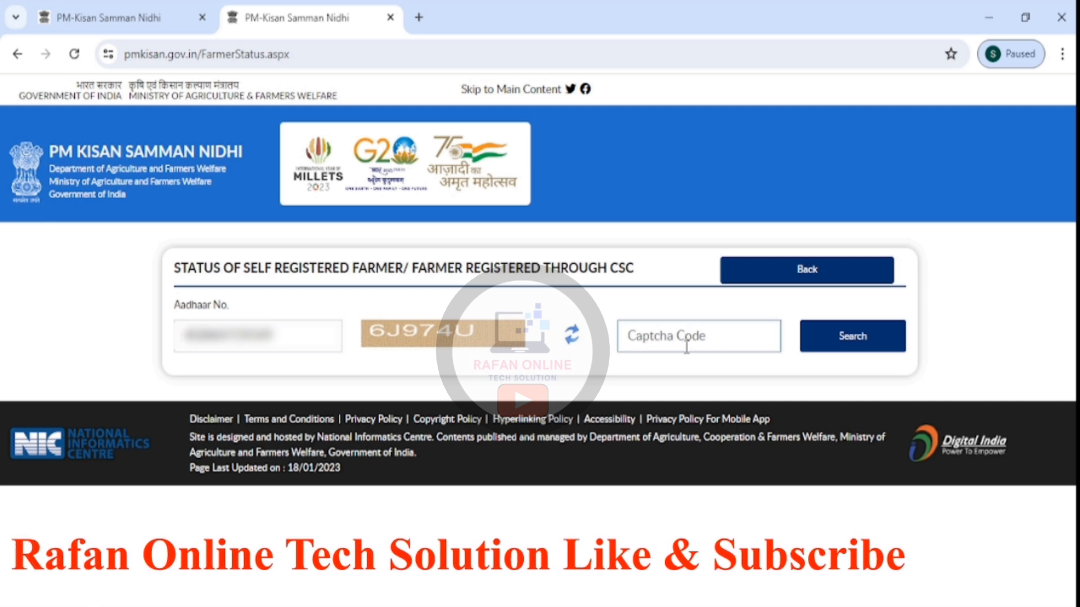
text(6J)
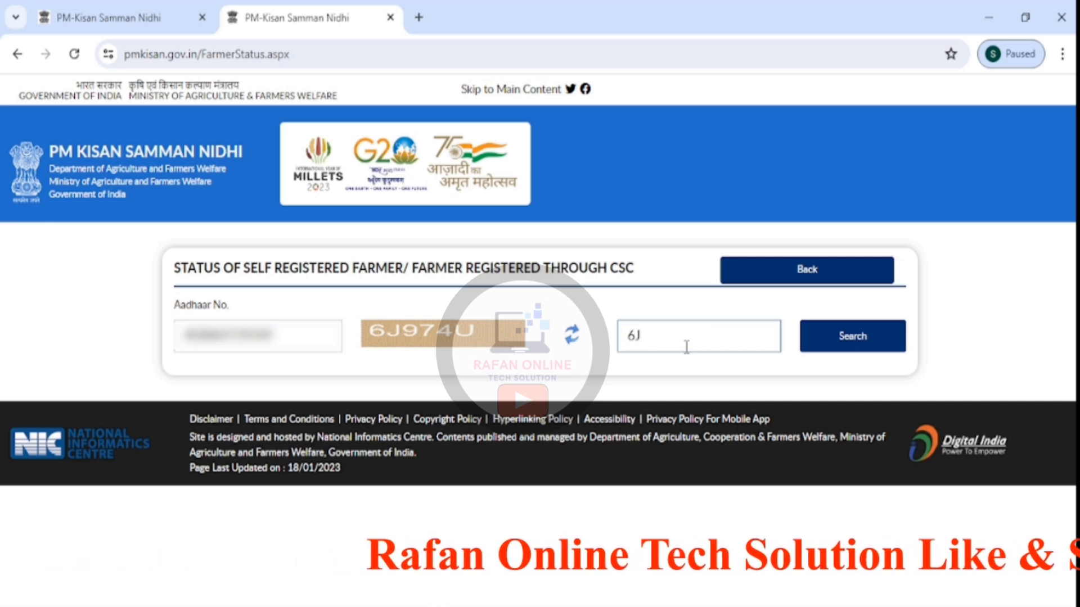
text(974U)
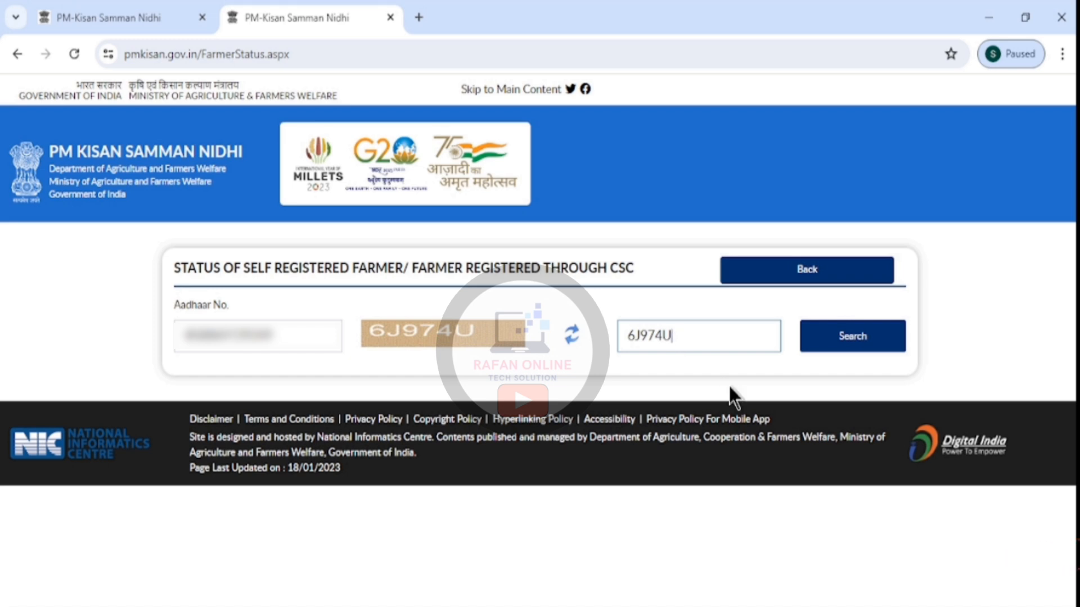
click(865, 337)
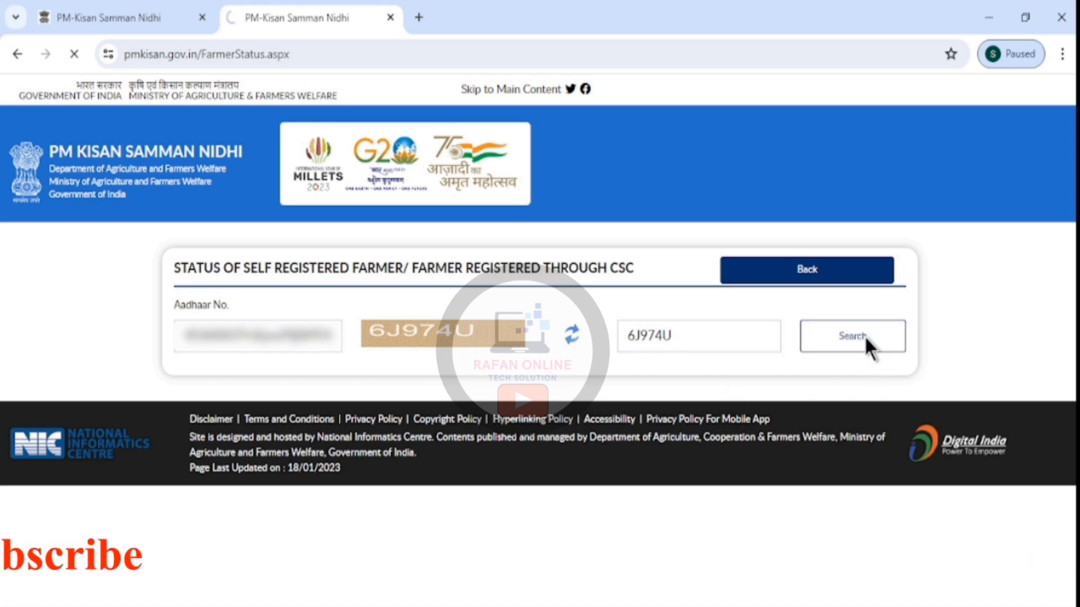
- Print the Farmer Application Status page showing the 24-06-2024 registration pending at Sub-District/Block Level
scroll(718, 482, down, 2)
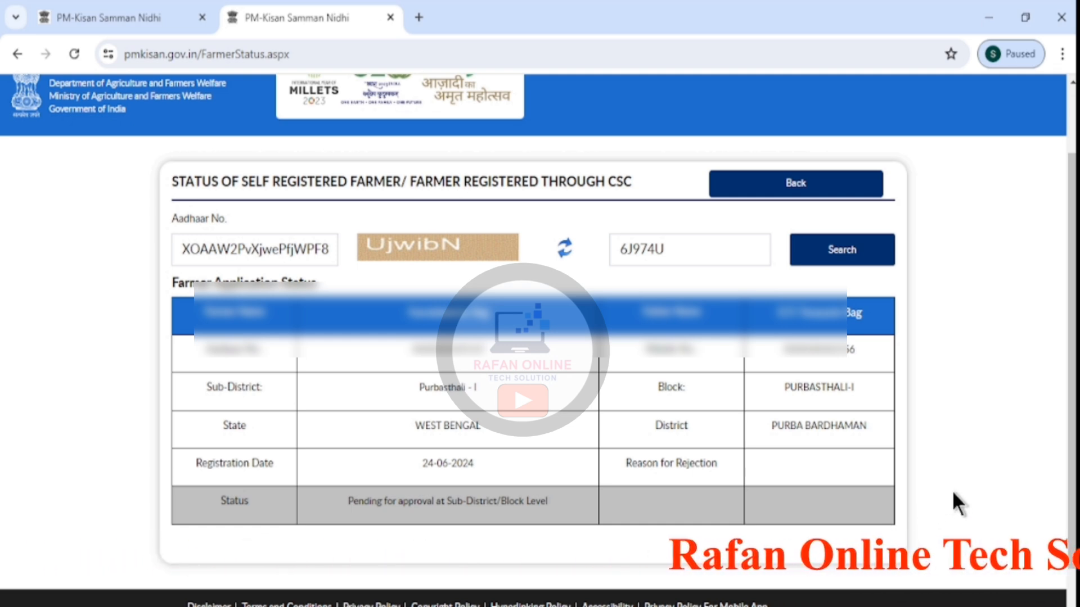
key(ctrl+p)
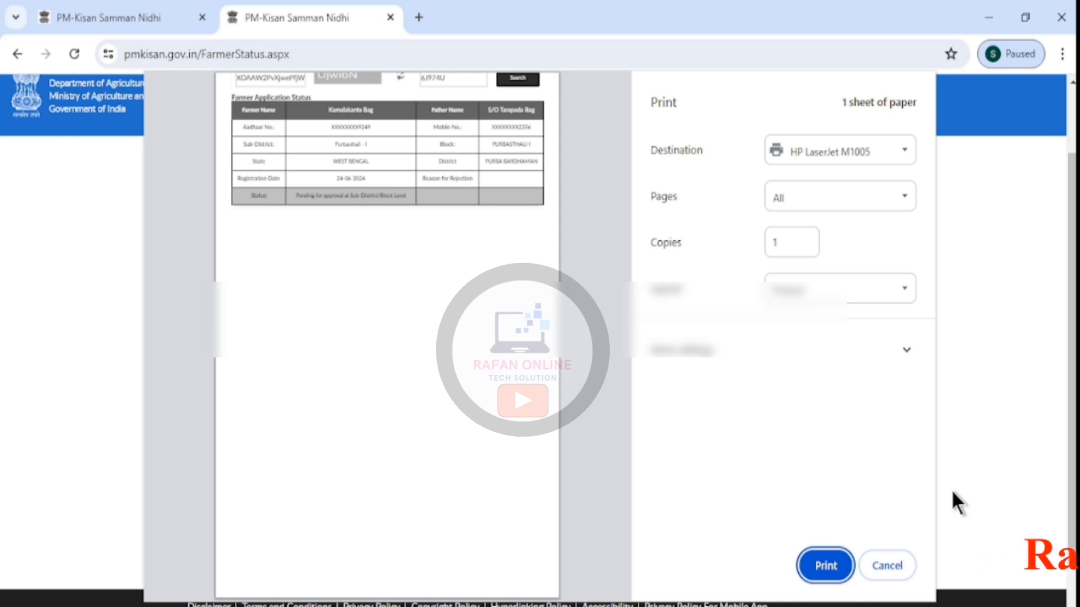
click(816, 569)
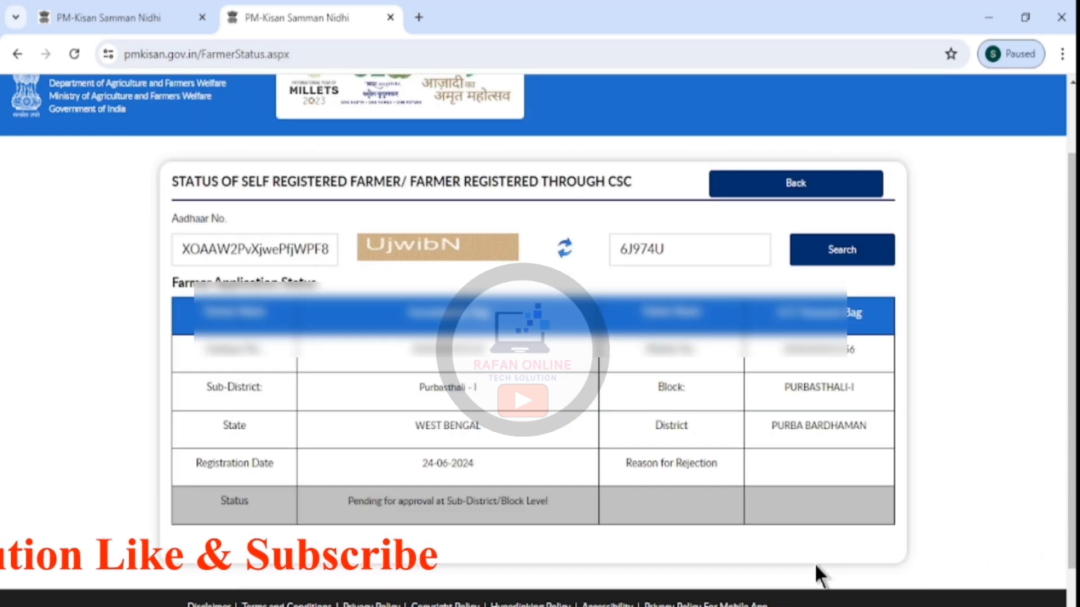